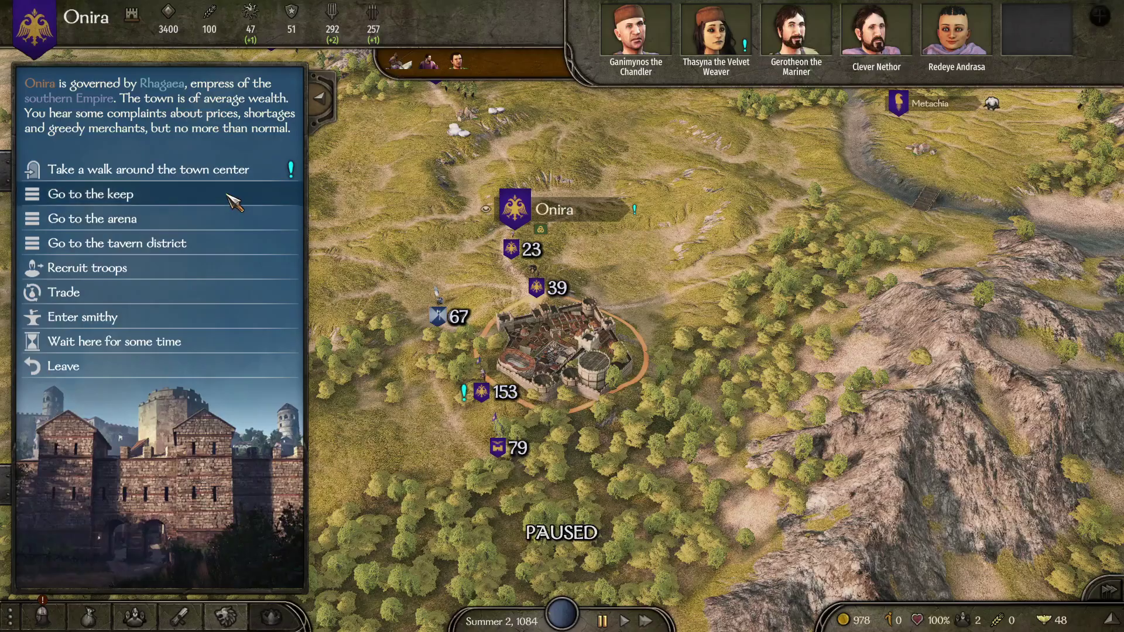
Talk to Thasyna the Velvet Weaver, introduce yourself, and choose 'Chat with me.'
{"action": "mouse_move", "coordinate": [643, 57]}
{"action": "left_click", "coordinate": [710, 52]}
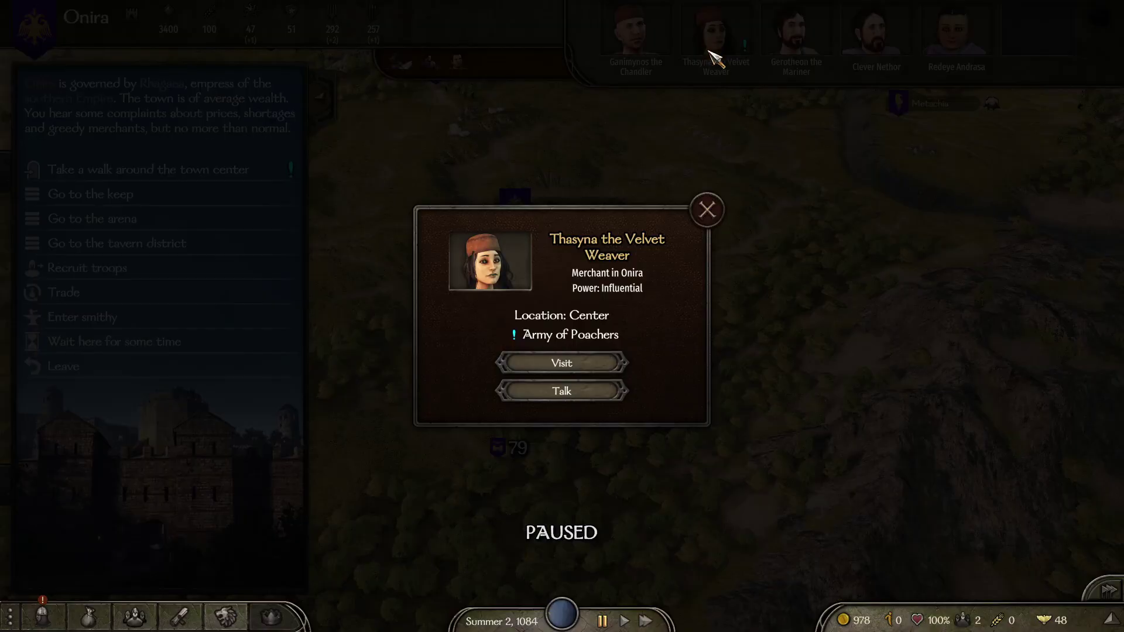
{"action": "left_click", "coordinate": [606, 390]}
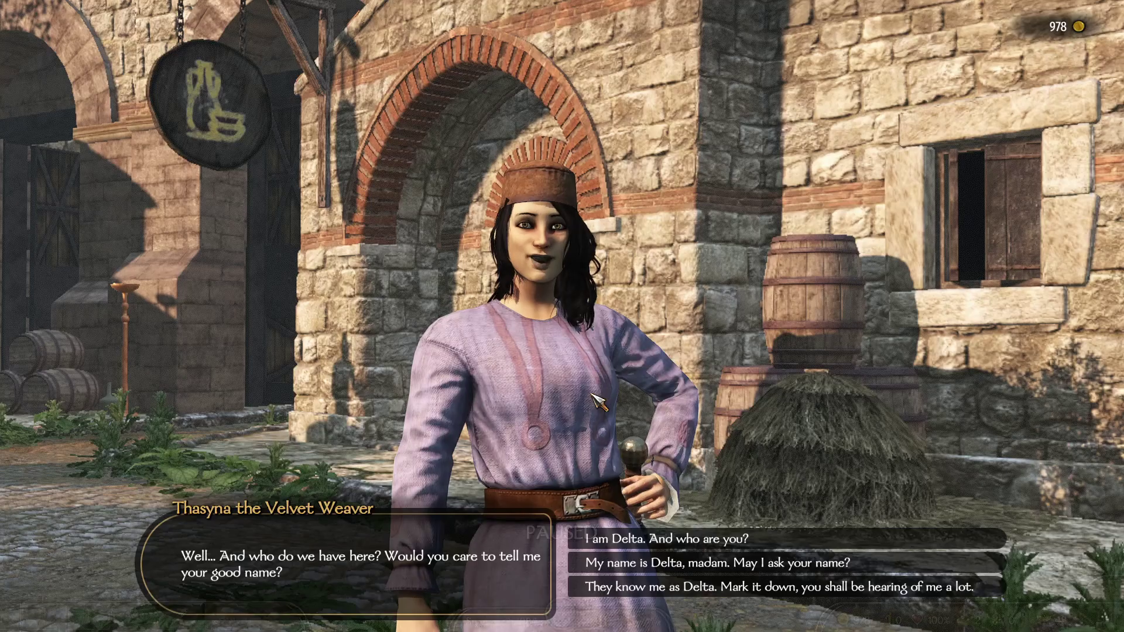
{"action": "left_click", "coordinate": [635, 538]}
{"action": "left_click", "coordinate": [635, 536]}
{"action": "left_click", "coordinate": [634, 534]}
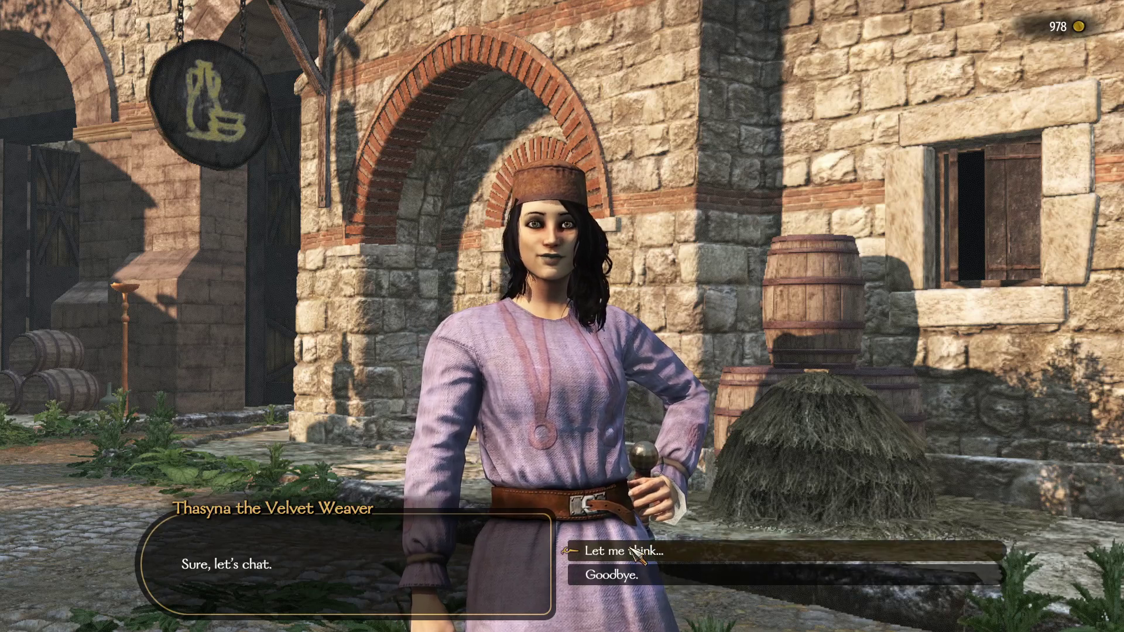
Send Thasyna a greeting and read her reply asking what brings you to Onira
{"action": "left_click", "coordinate": [635, 554]}
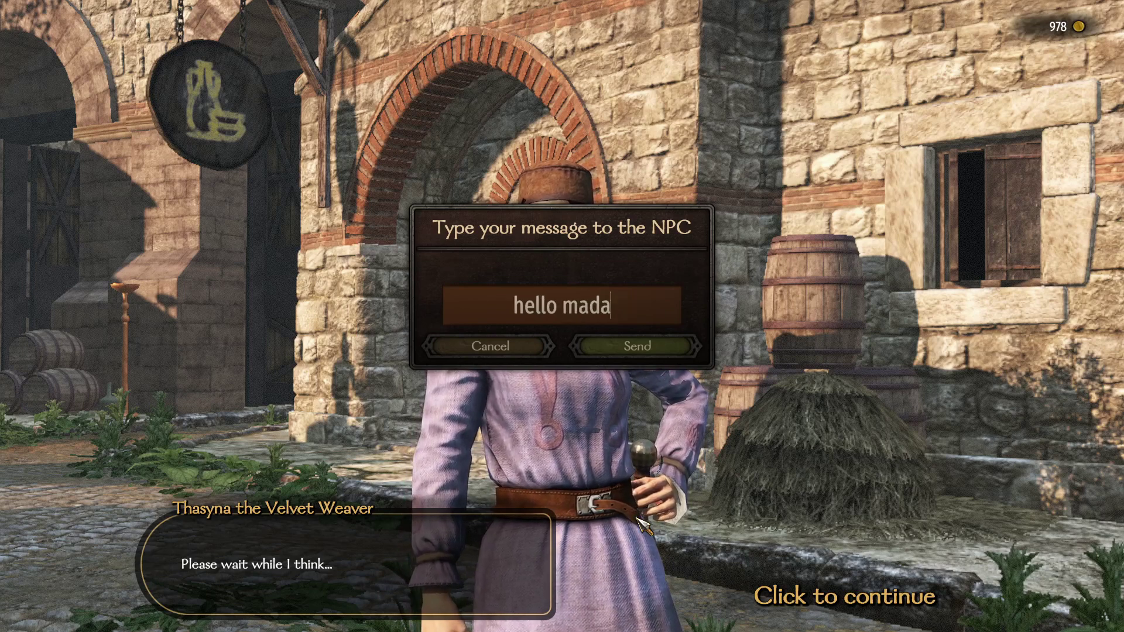
{"action": "key", "text": "Return"}
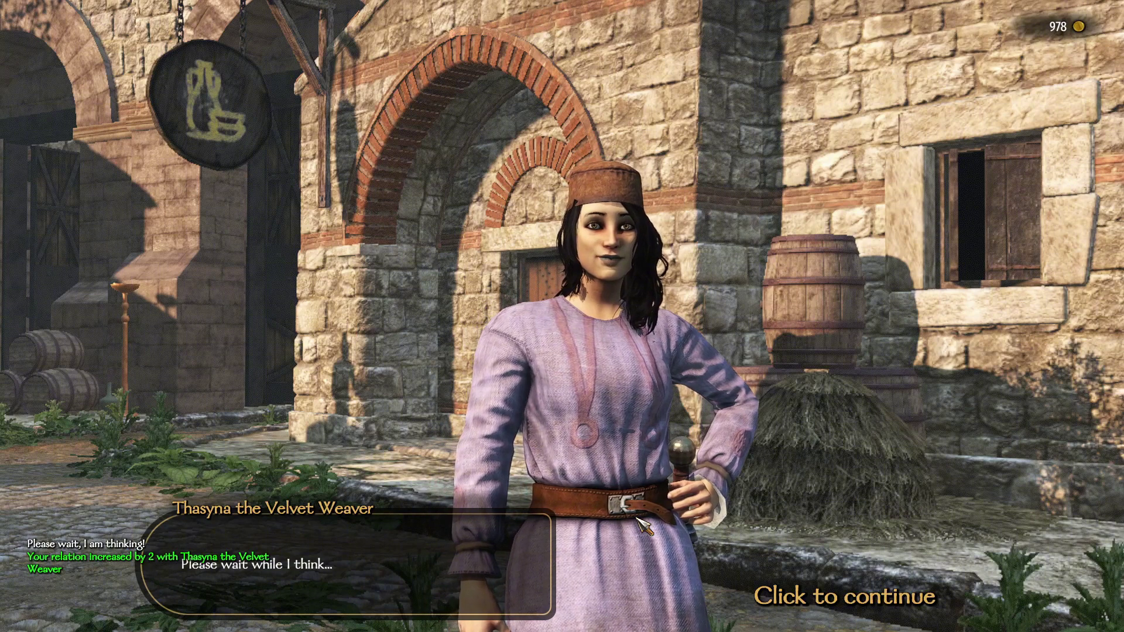
{"action": "left_click", "coordinate": [640, 522]}
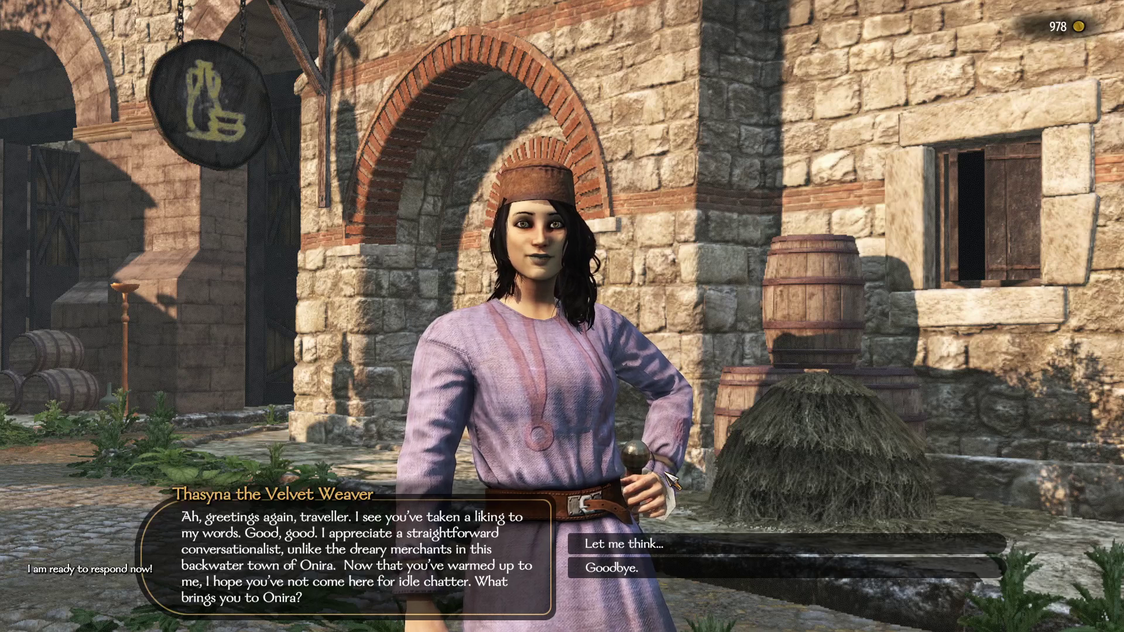
Ask Thasyna whether she needs help and read her reply about a paying task
{"action": "left_click", "coordinate": [655, 546]}
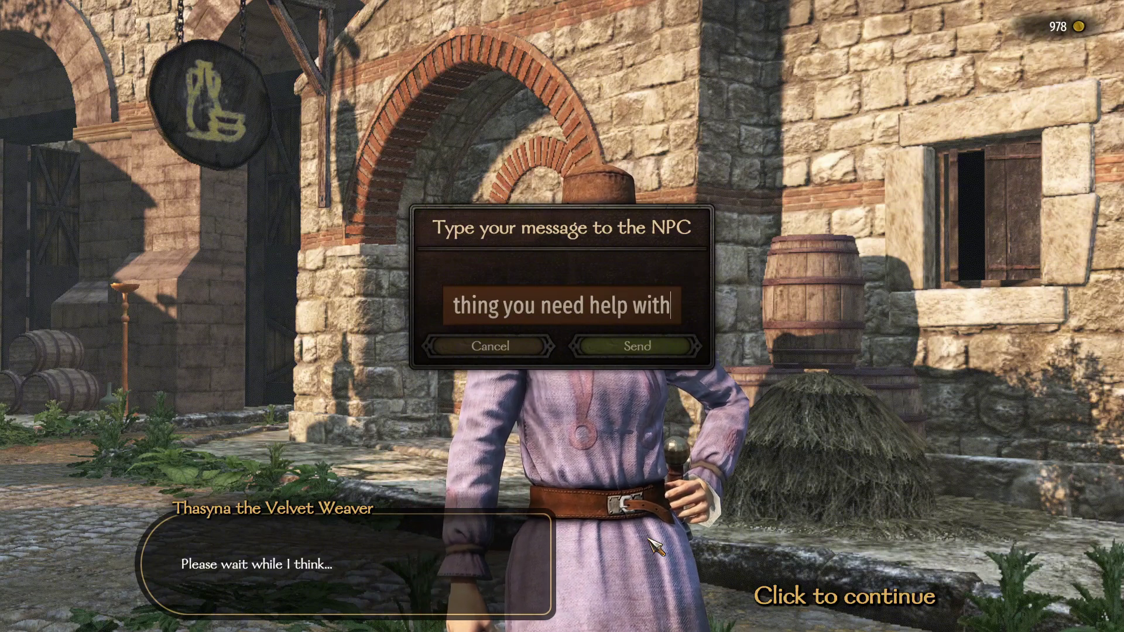
{"action": "key", "text": "Return"}
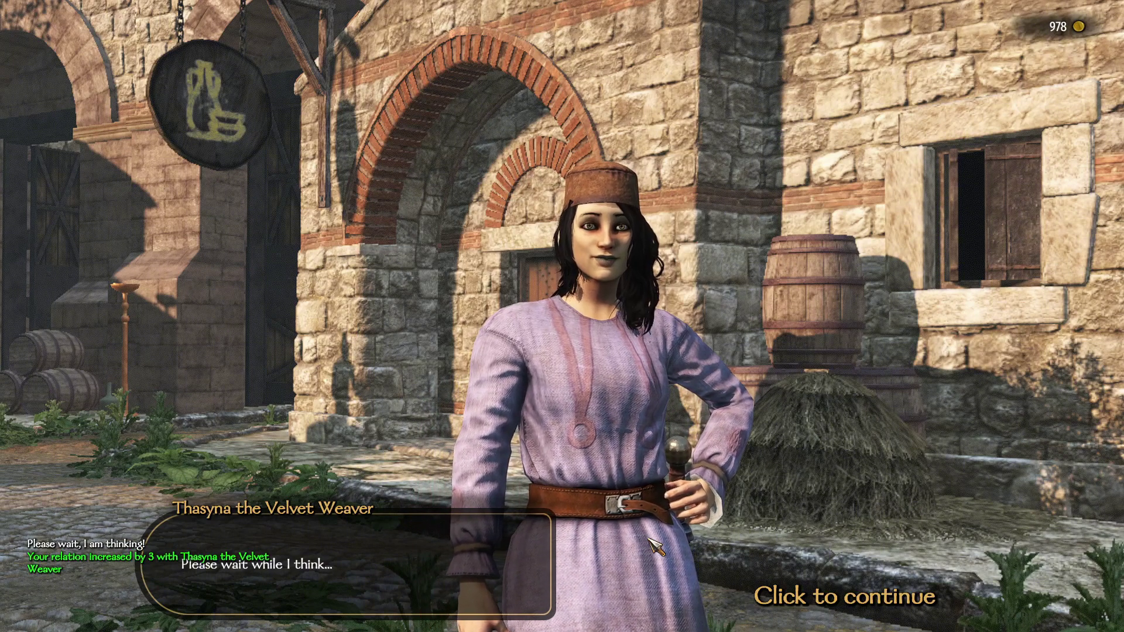
{"action": "left_click", "coordinate": [801, 450]}
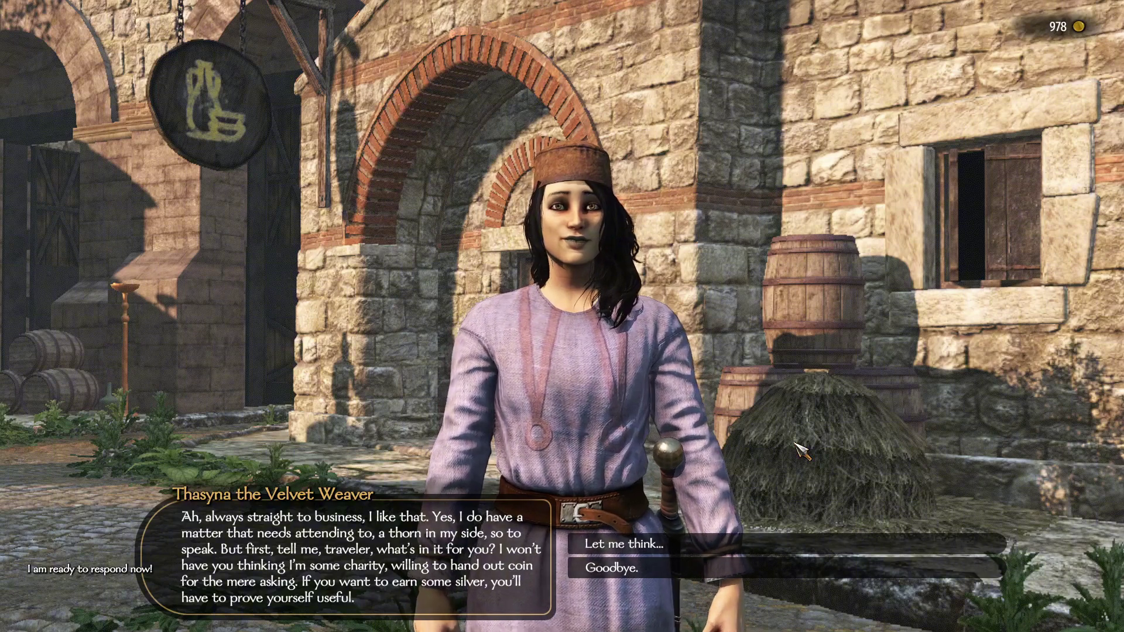
End the conversation with Goodbye and 'I must leave now' to return to Onira
{"action": "left_click", "coordinate": [741, 567]}
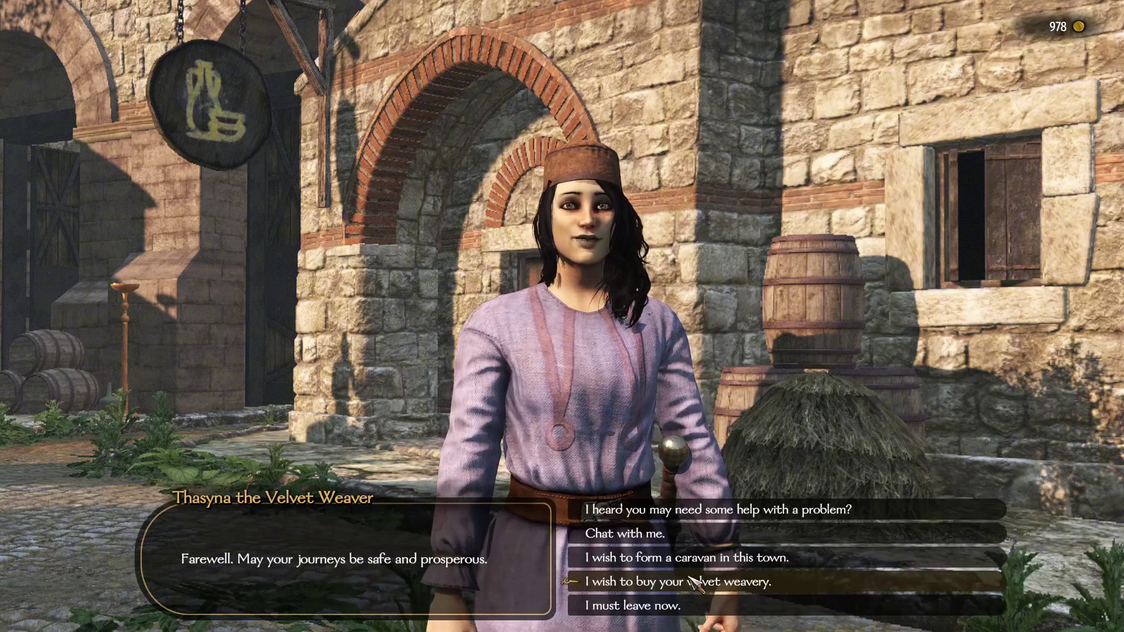
{"action": "left_click", "coordinate": [741, 602]}
{"action": "left_click", "coordinate": [741, 602]}
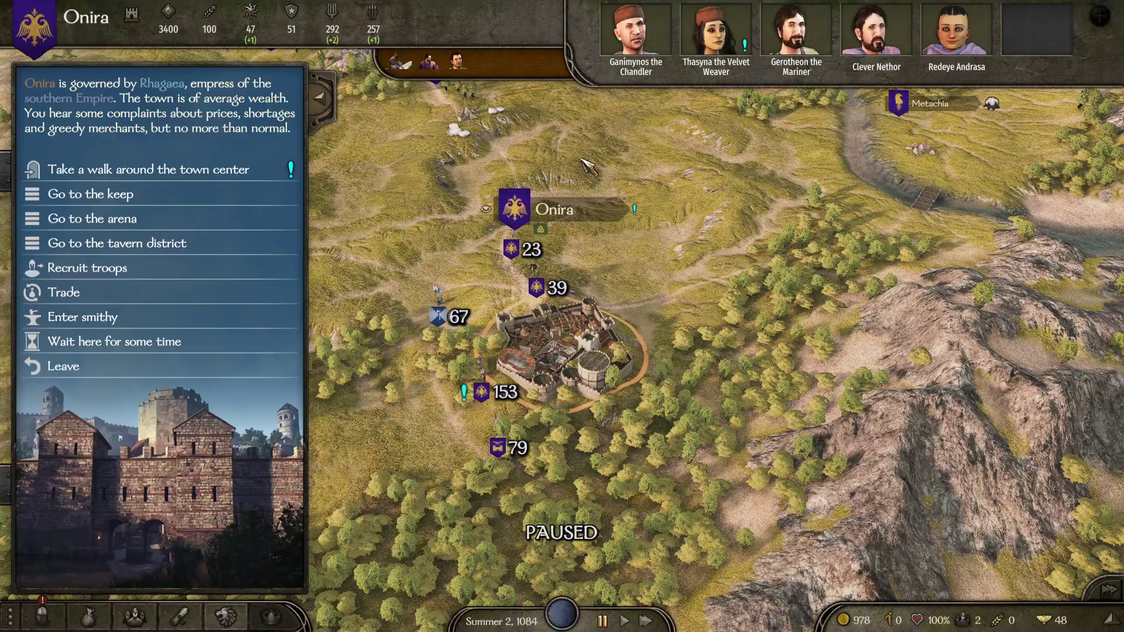
Leave Onira and resume campaign time at fast-forward speed
{"action": "mouse_move", "coordinate": [792, 50]}
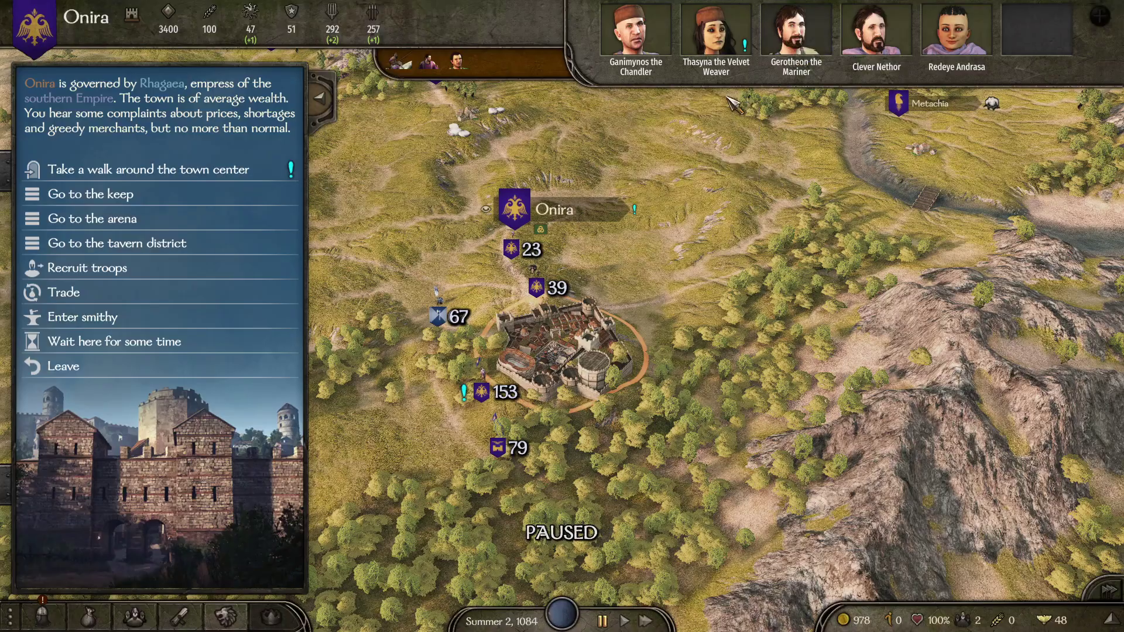
{"action": "left_click", "coordinate": [153, 372]}
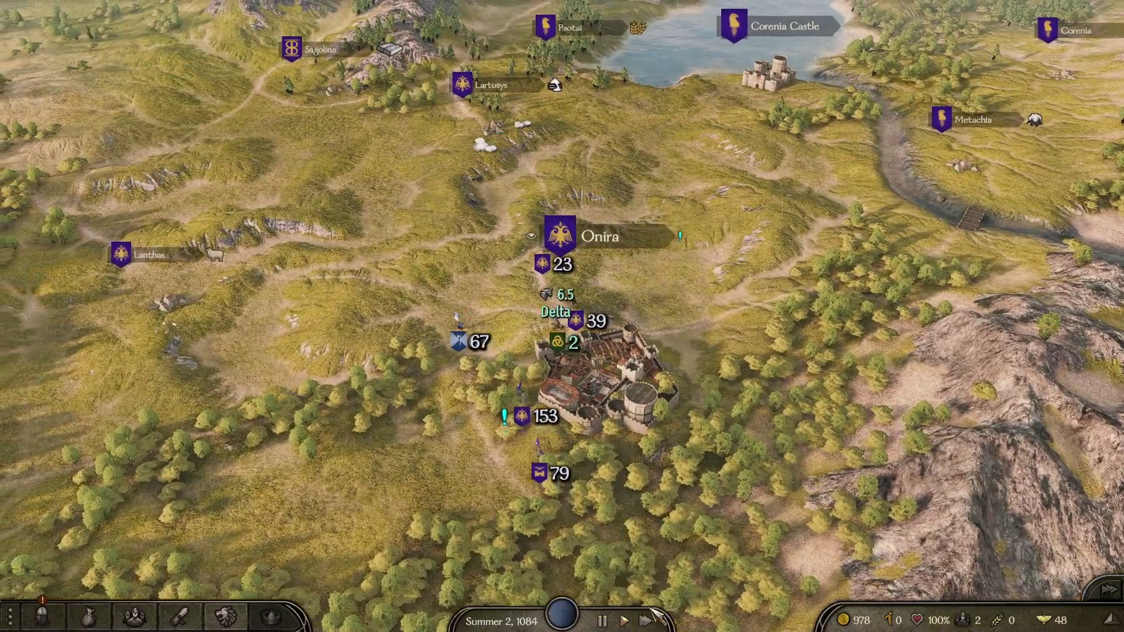
{"action": "left_click", "coordinate": [646, 621]}
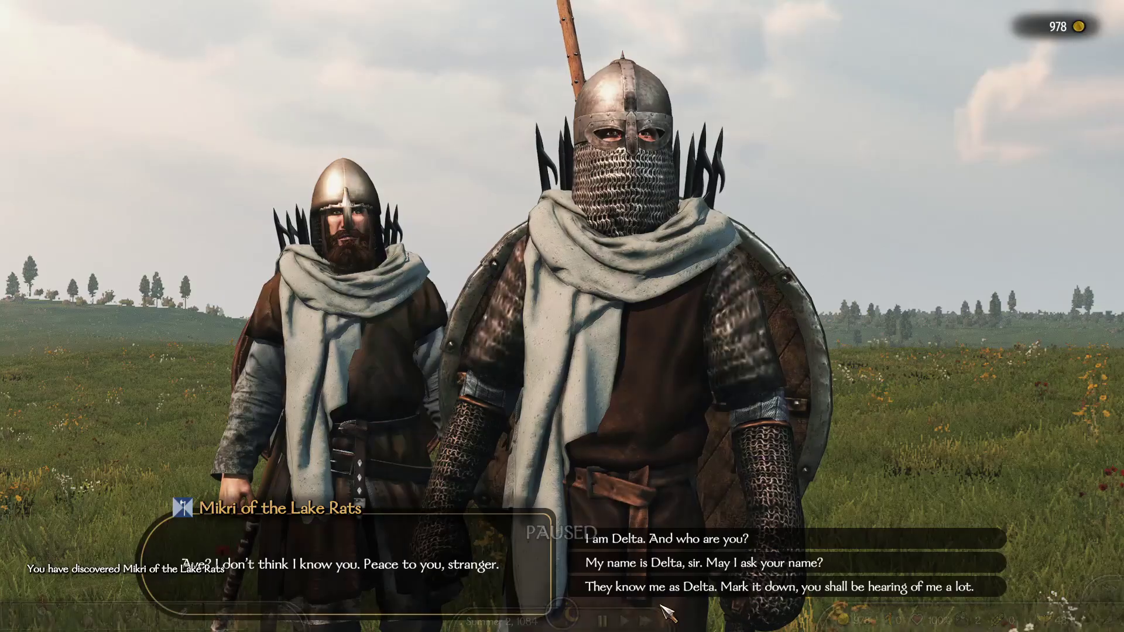
Start a chat with Mikri of the Lake Rats and send 'hello can you go to sargot'
{"action": "left_click", "coordinate": [659, 537]}
{"action": "left_click", "coordinate": [659, 538]}
{"action": "left_click", "coordinate": [659, 537]}
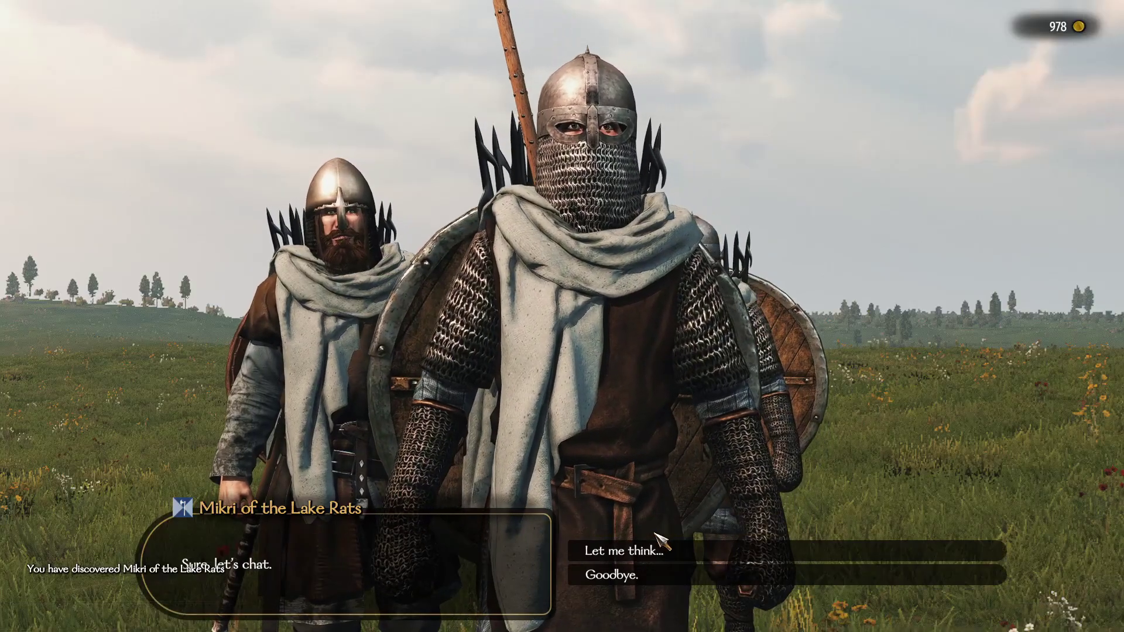
{"action": "left_click", "coordinate": [644, 511]}
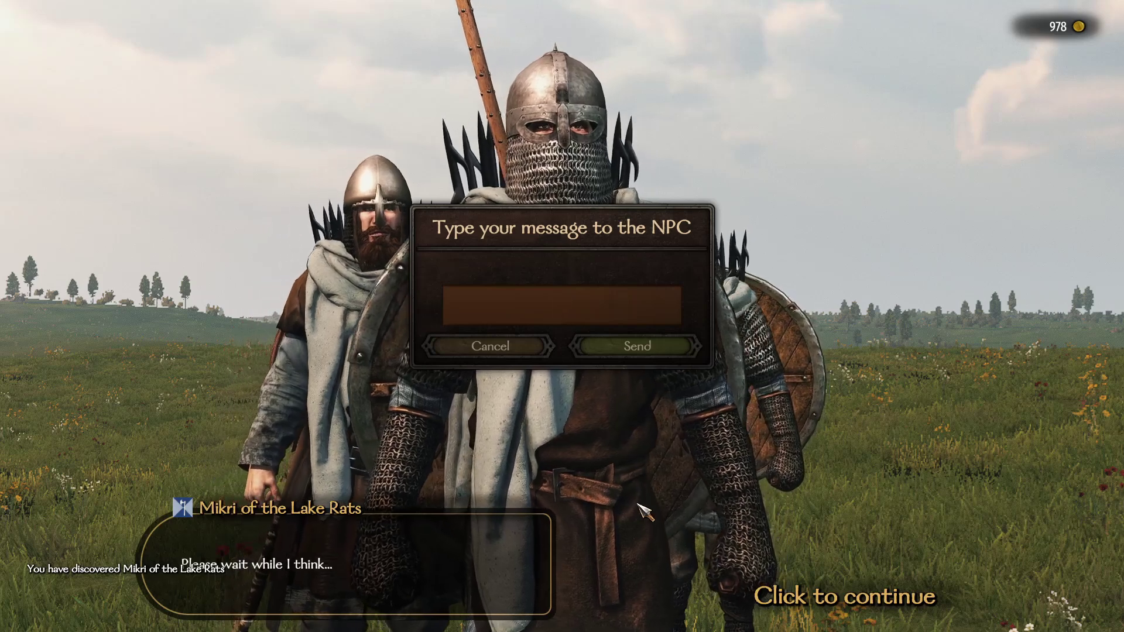
{"action": "type", "text": "hello can yo"}
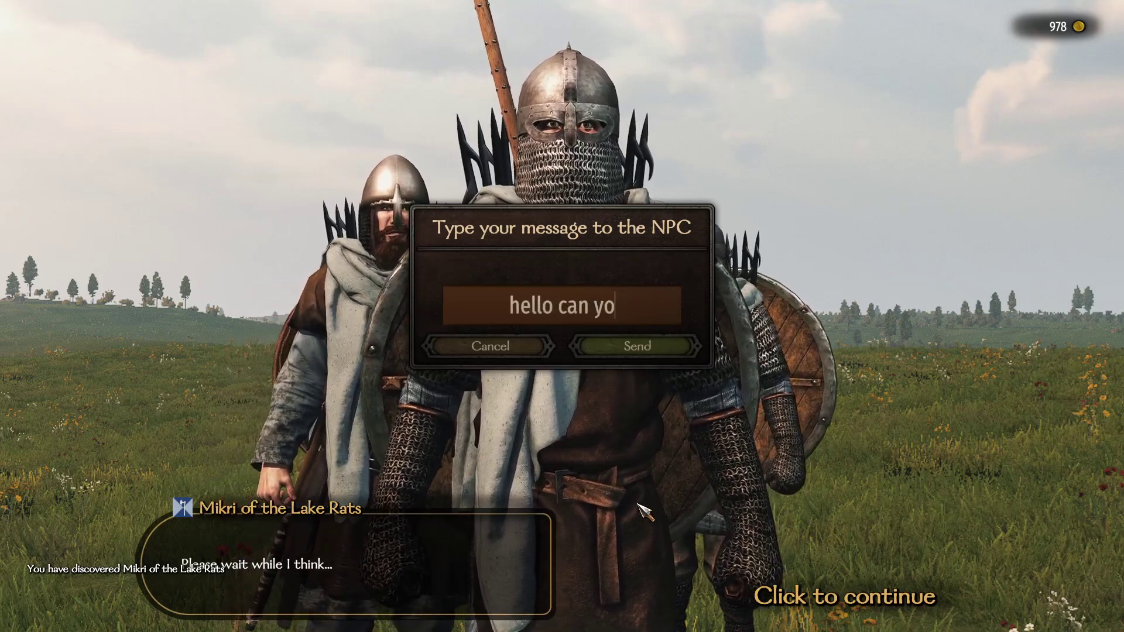
{"action": "type", "text": "u go to sargot"}
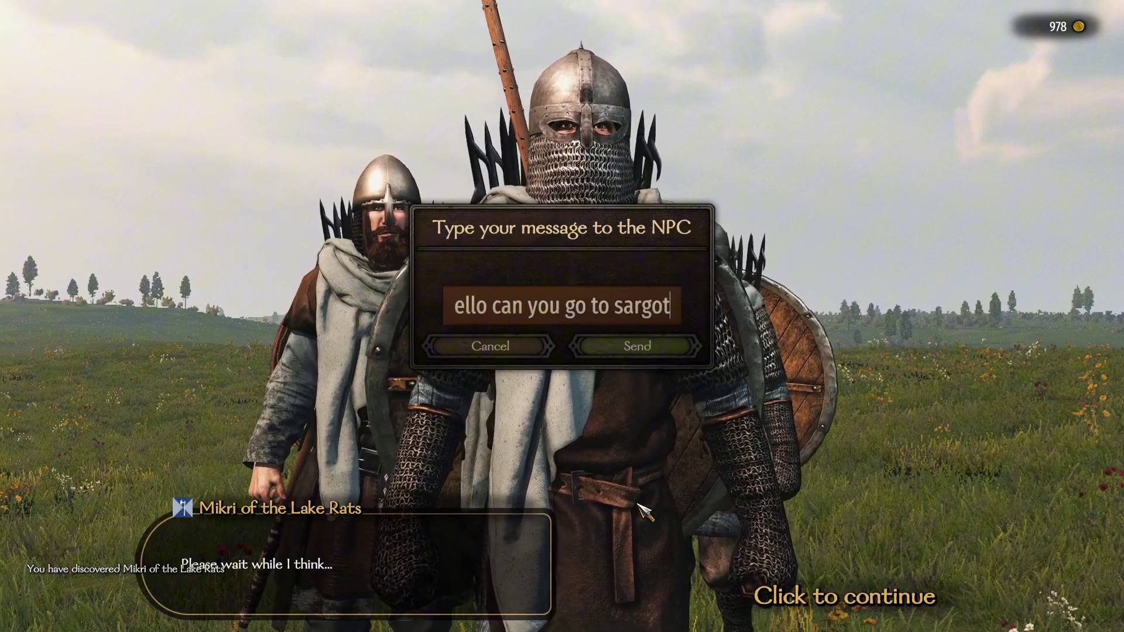
{"action": "key", "text": "Return"}
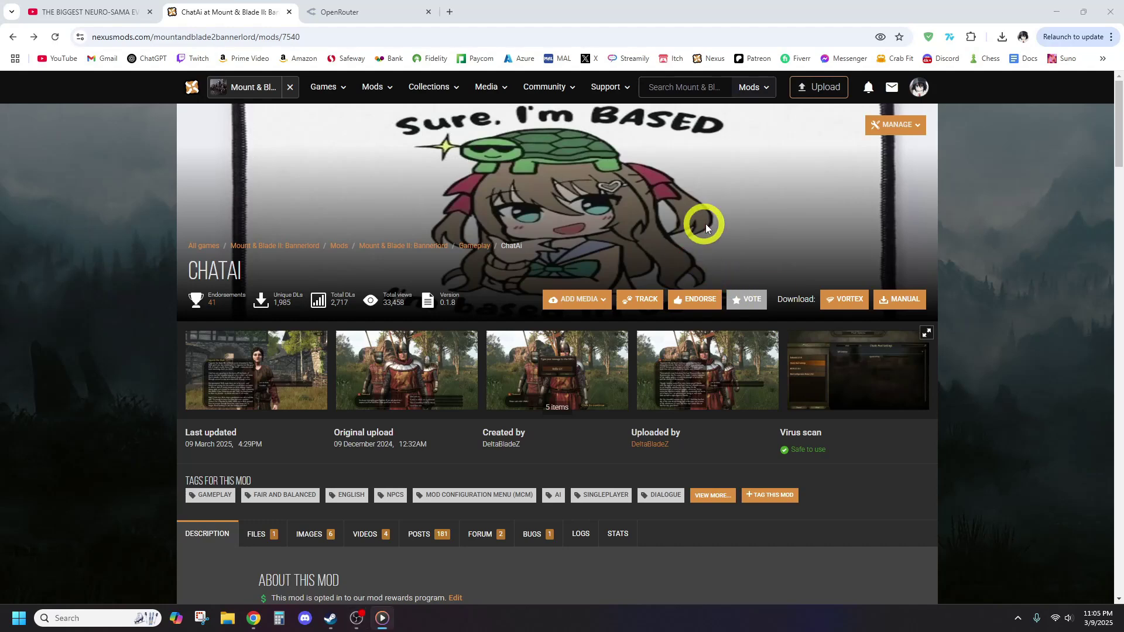
Open ButterLib, Harmony, Mod Configuration Menu and UIExtenderEx in new tabs, then slow-download the ChatAi zip
{"action": "left_click", "coordinate": [906, 303]}
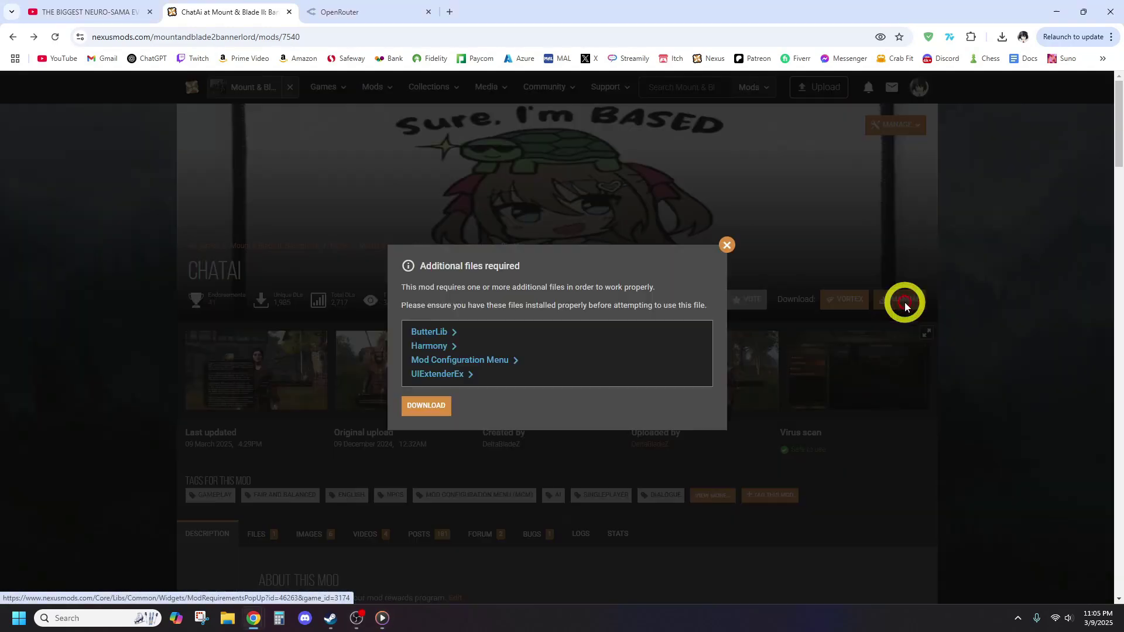
{"action": "right_click", "coordinate": [456, 333]}
{"action": "left_click", "coordinate": [455, 348]}
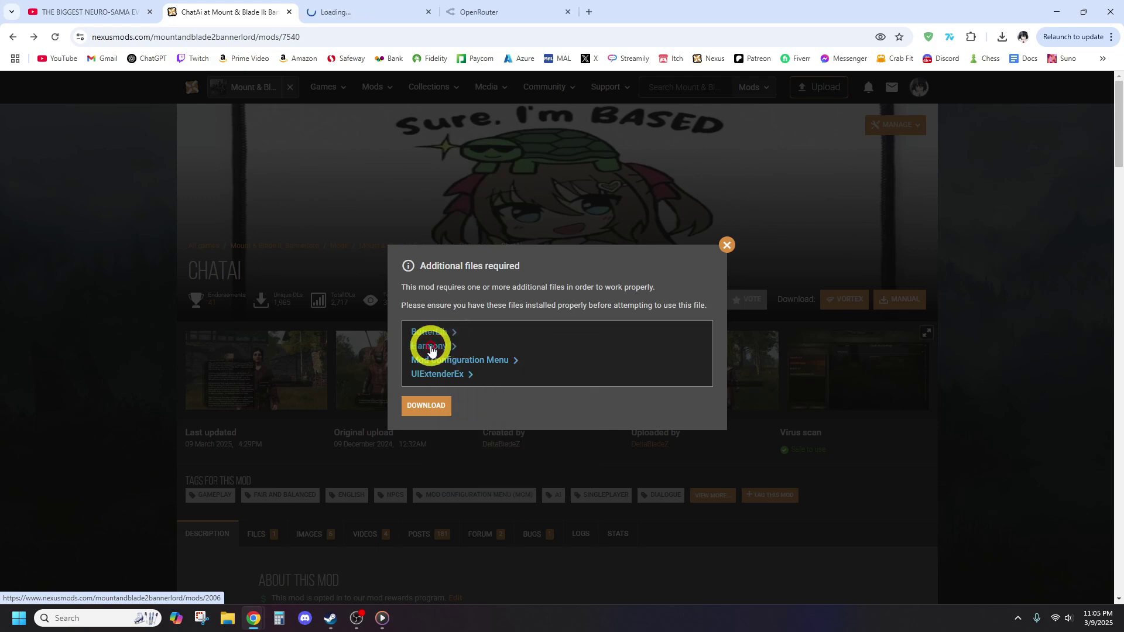
{"action": "right_click", "coordinate": [447, 347]}
{"action": "left_click", "coordinate": [460, 362]}
{"action": "right_click", "coordinate": [443, 359]}
{"action": "left_click", "coordinate": [475, 376]}
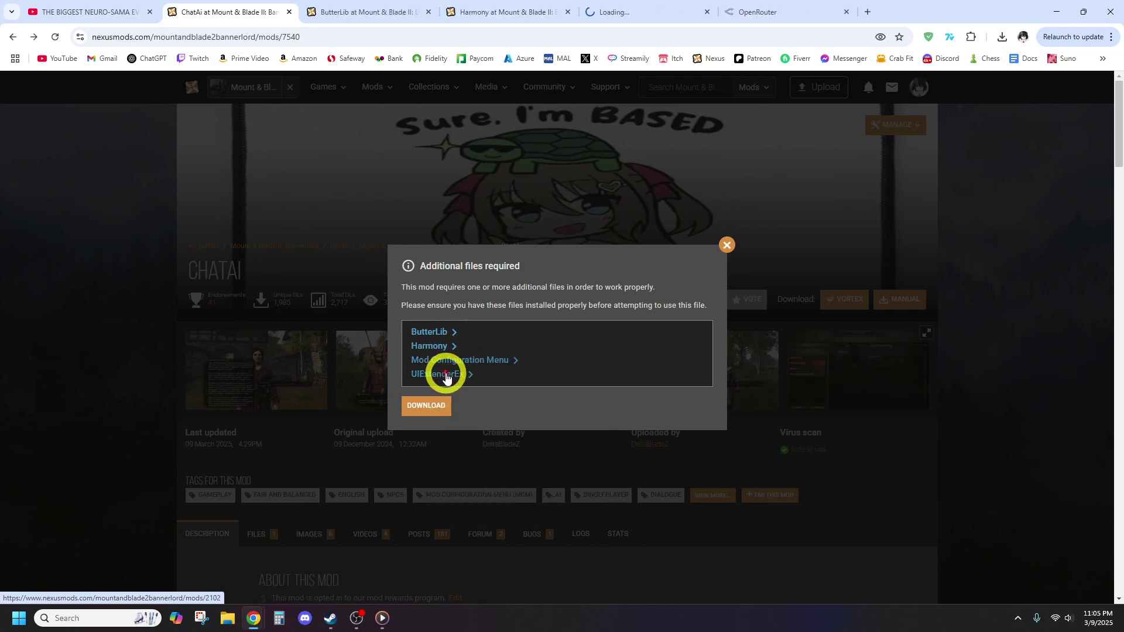
{"action": "right_click", "coordinate": [445, 375]}
{"action": "left_click", "coordinate": [463, 389]}
{"action": "left_click", "coordinate": [425, 416]}
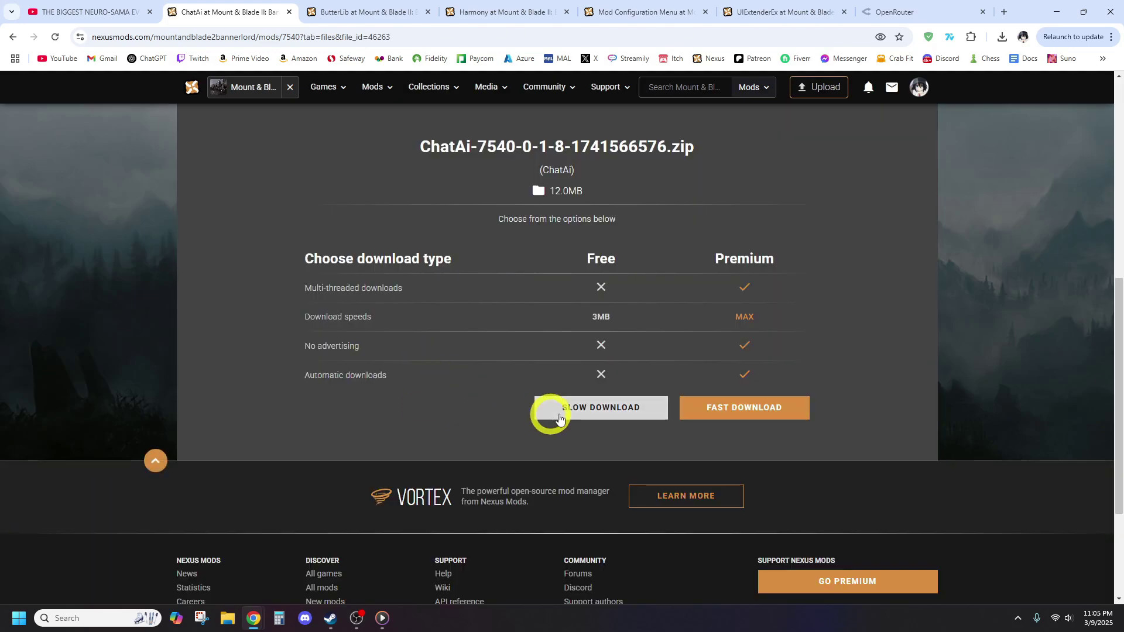
{"action": "left_click", "coordinate": [589, 417]}
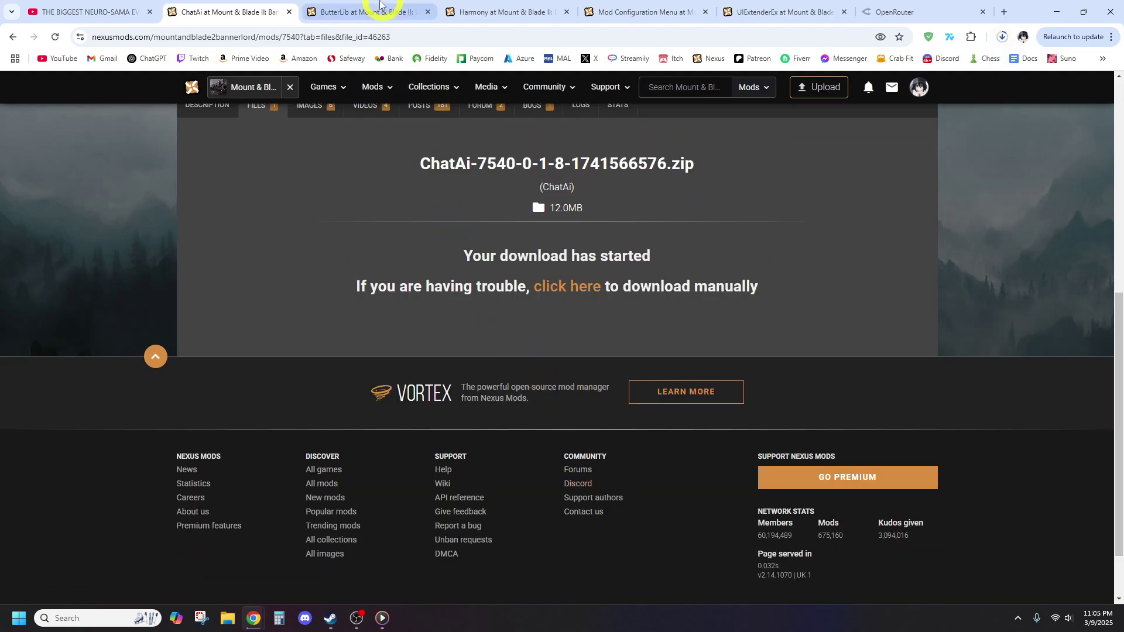
Start the free manual downloads of ButterLib and Harmony from their tabs
{"action": "left_click", "coordinate": [404, 13]}
{"action": "left_click", "coordinate": [896, 174]}
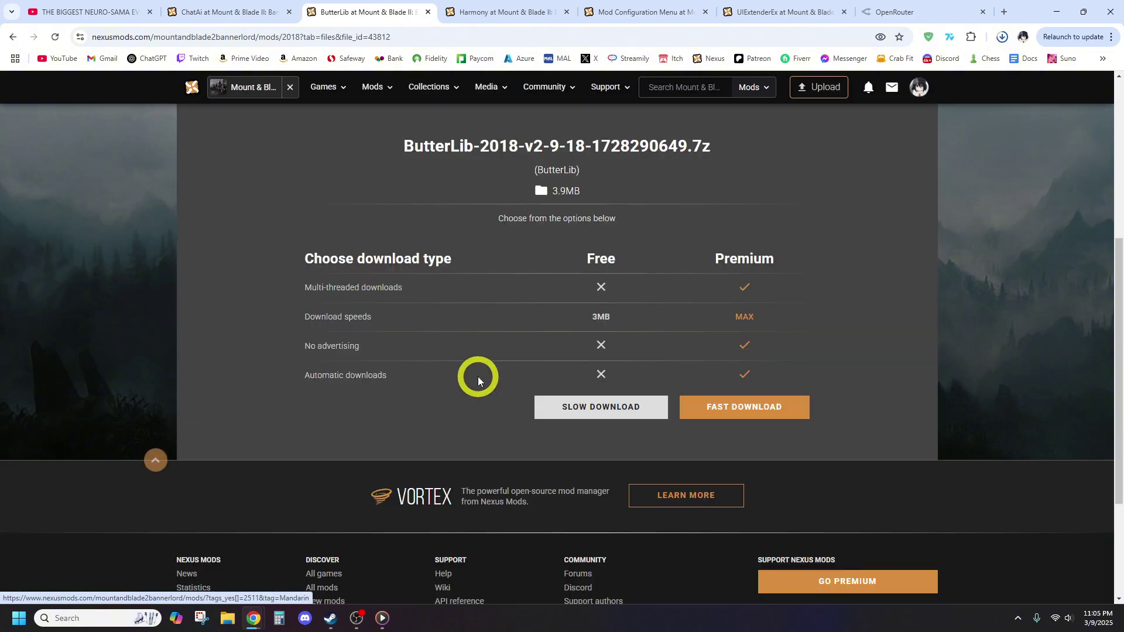
{"action": "left_click", "coordinate": [561, 410]}
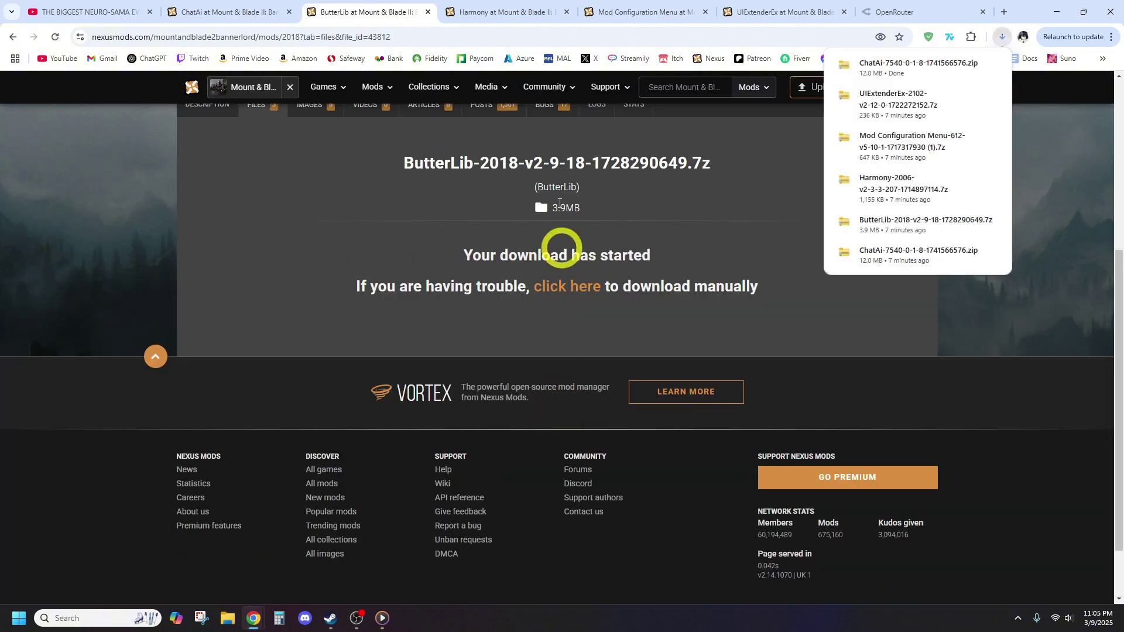
{"action": "left_click", "coordinate": [480, 11]}
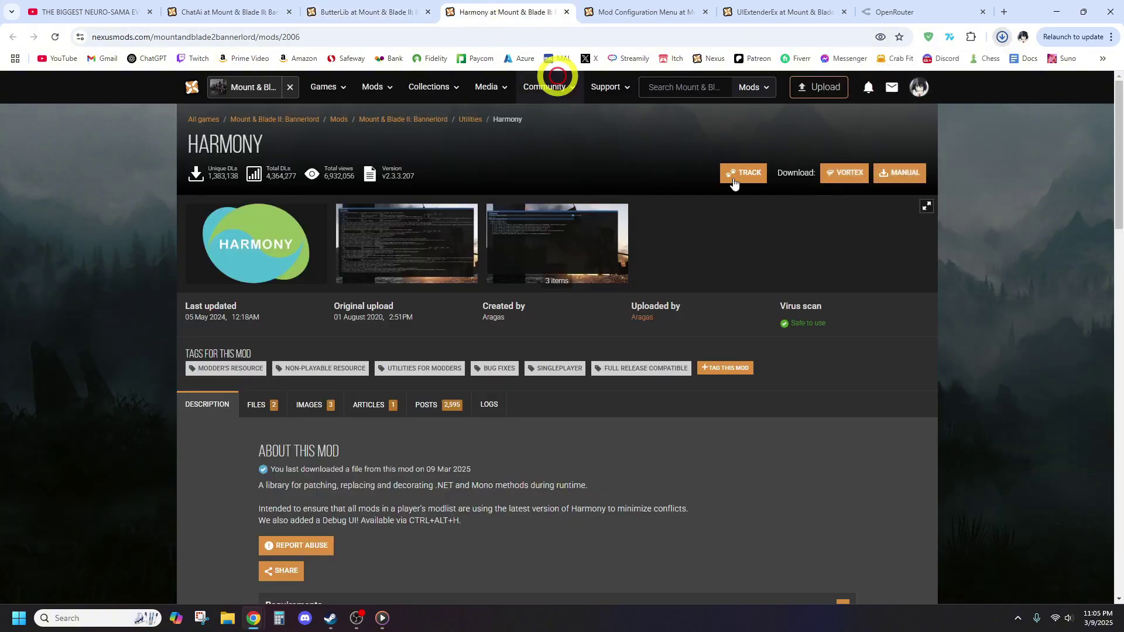
{"action": "left_click", "coordinate": [899, 174]}
{"action": "left_click", "coordinate": [577, 405]}
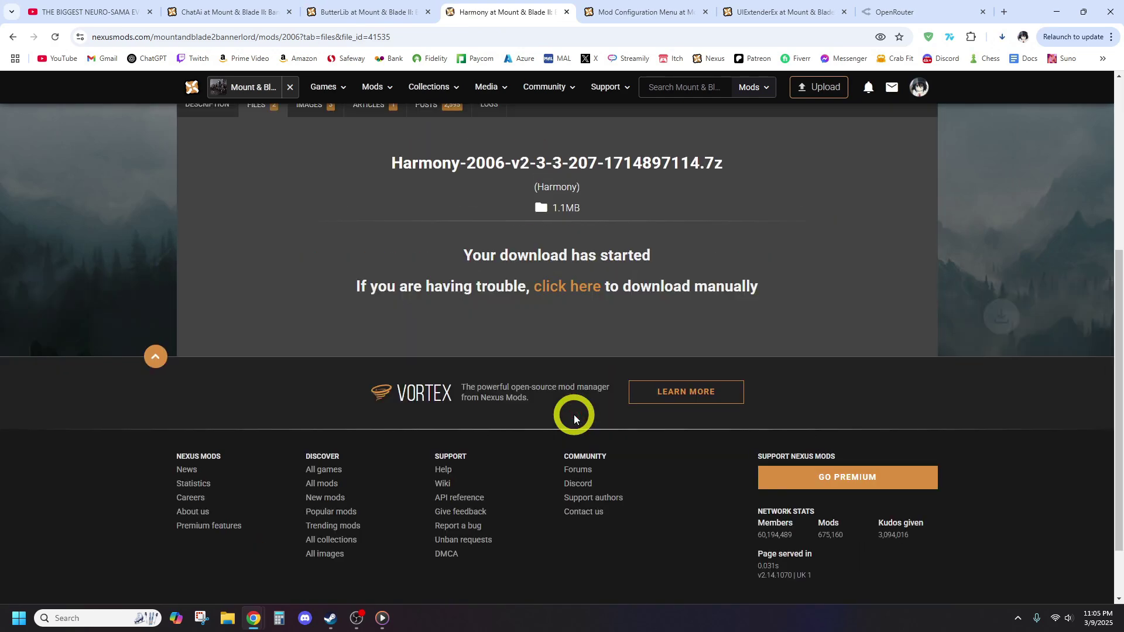
Start the free downloads of Mod Configuration Menu and UIExtenderEx, then bring up File Explorer
{"action": "left_click", "coordinate": [621, 12]}
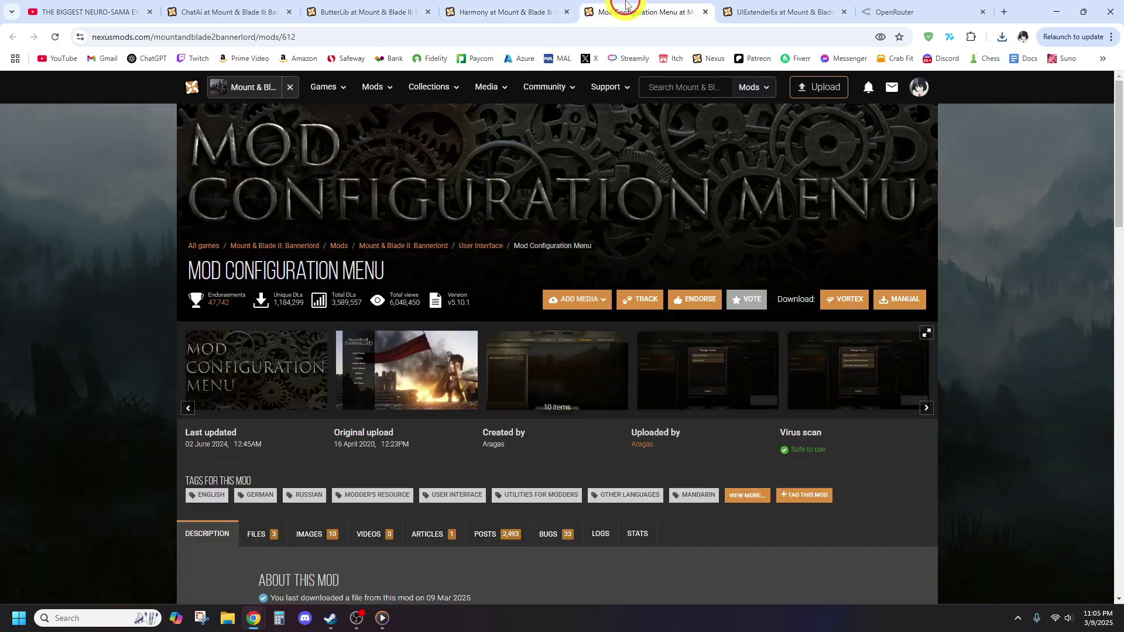
{"action": "left_click", "coordinate": [902, 301]}
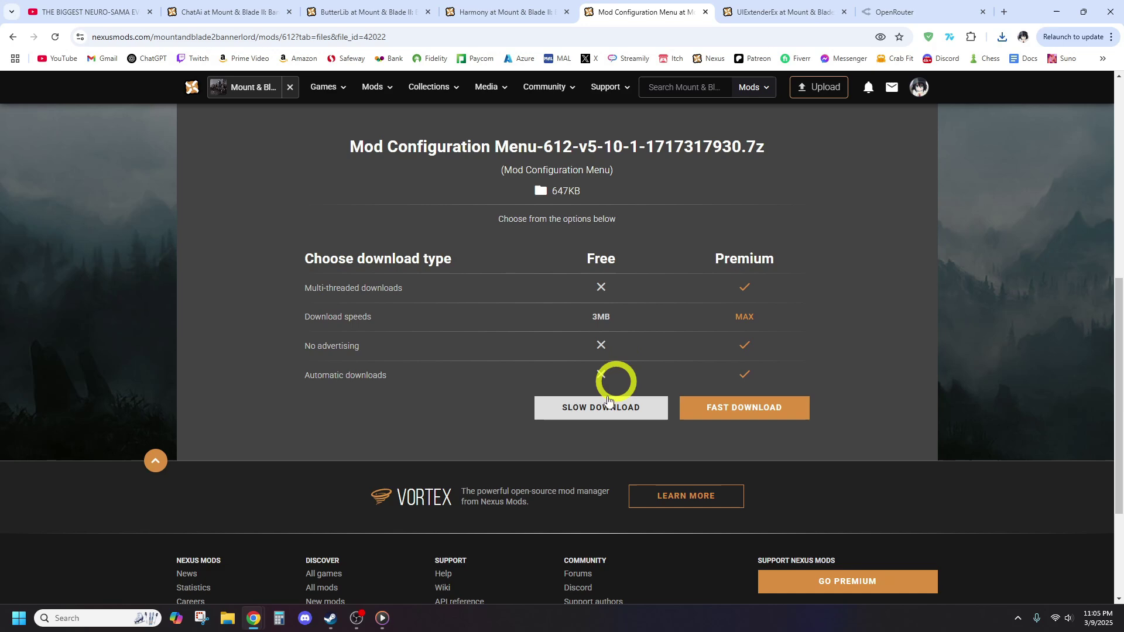
{"action": "left_click", "coordinate": [599, 407]}
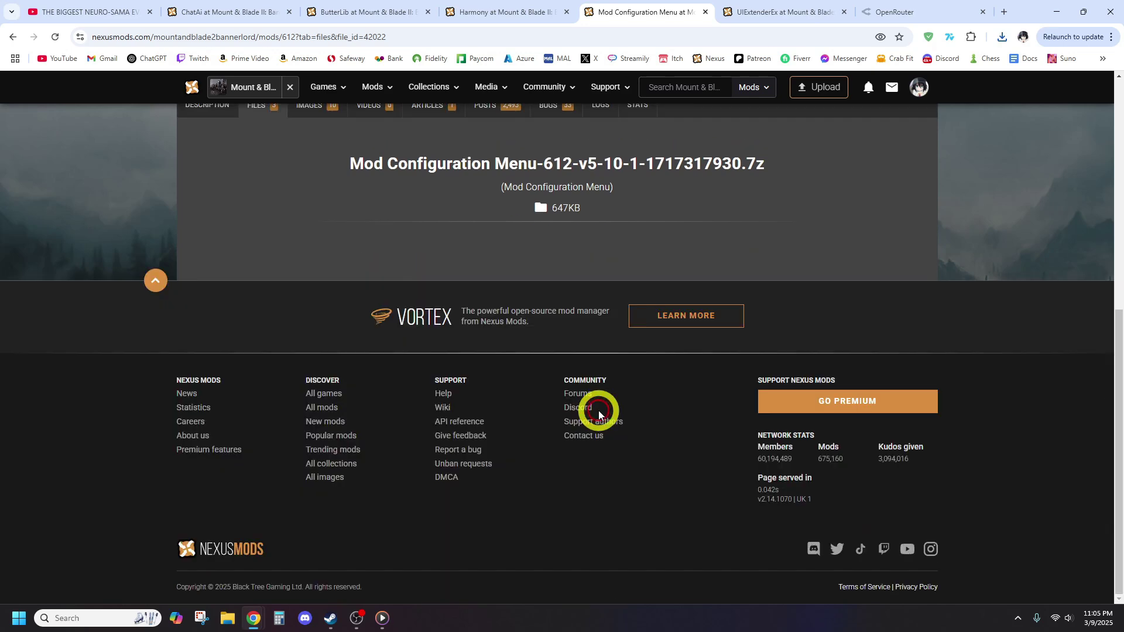
{"action": "left_click", "coordinate": [758, 12]}
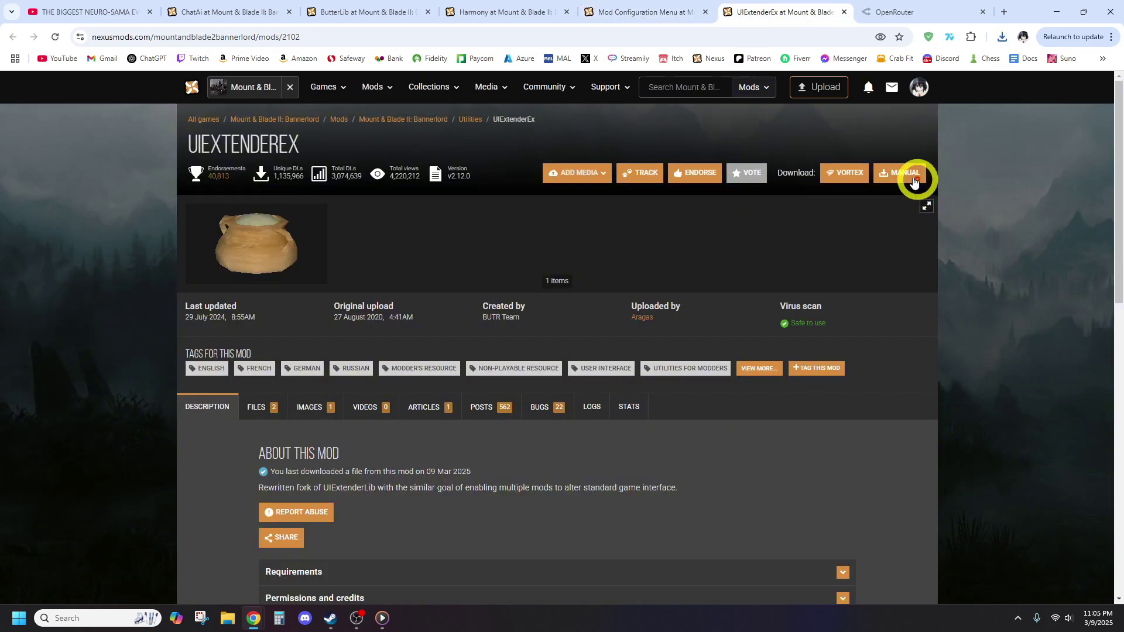
{"action": "left_click", "coordinate": [907, 174]}
{"action": "scroll", "coordinate": [594, 379], "scroll_direction": "down", "scroll_amount": 5}
{"action": "left_click", "coordinate": [589, 403]}
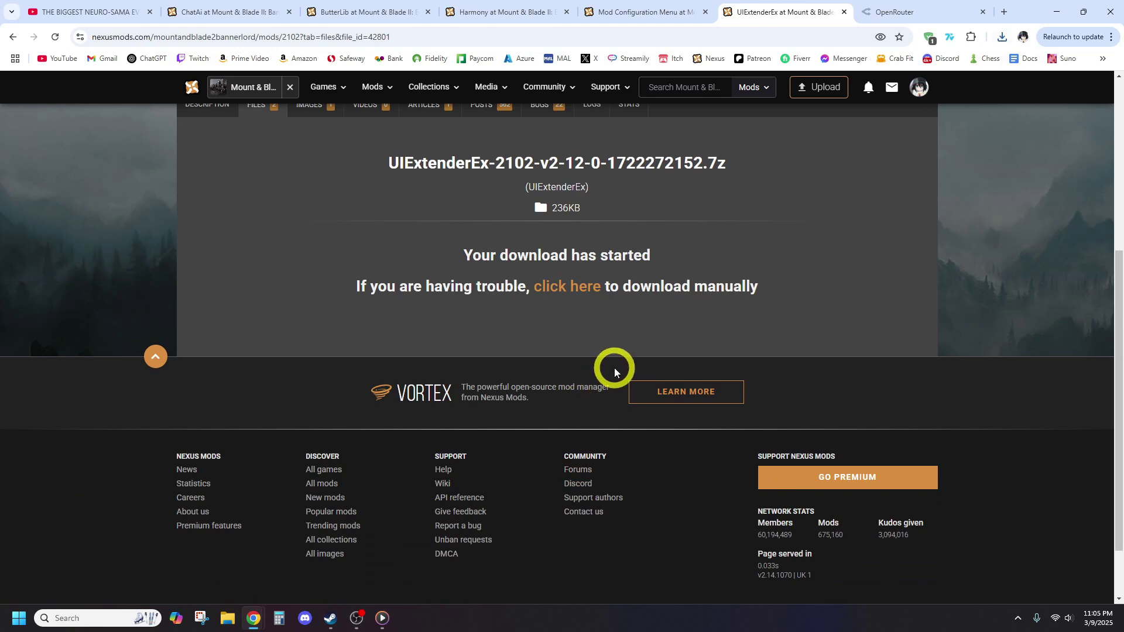
{"action": "left_click", "coordinate": [227, 619]}
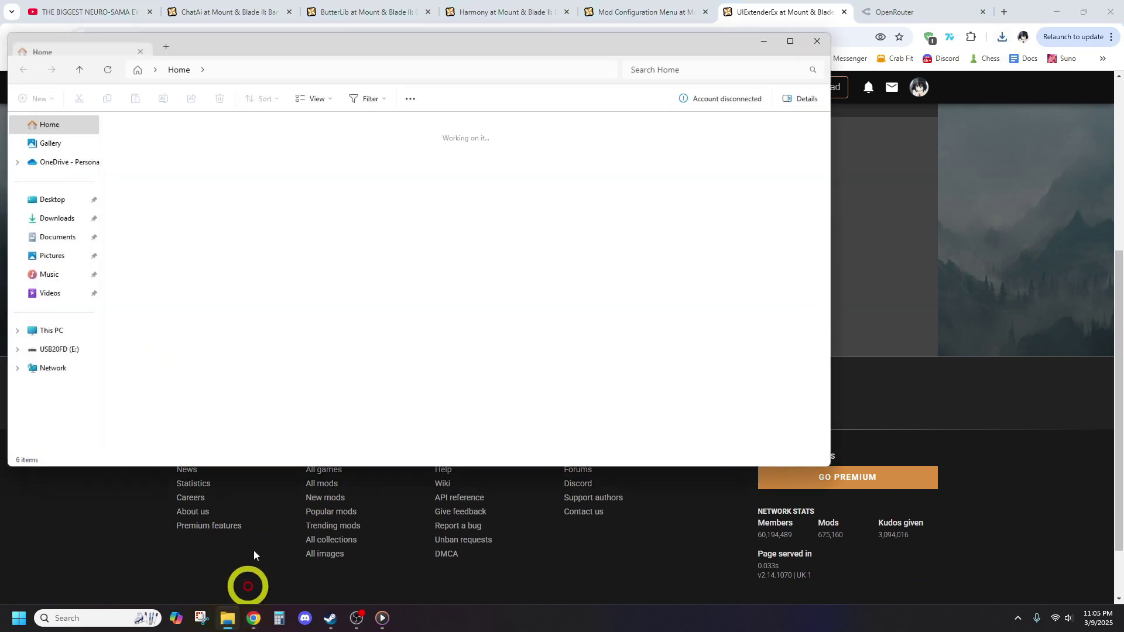
Extract all five mod archives in Downloads with 7-Zip's Extract Here
{"action": "left_click", "coordinate": [60, 226]}
{"action": "left_click_drag", "start_coordinate": [534, 192], "coordinate": [140, 195]}
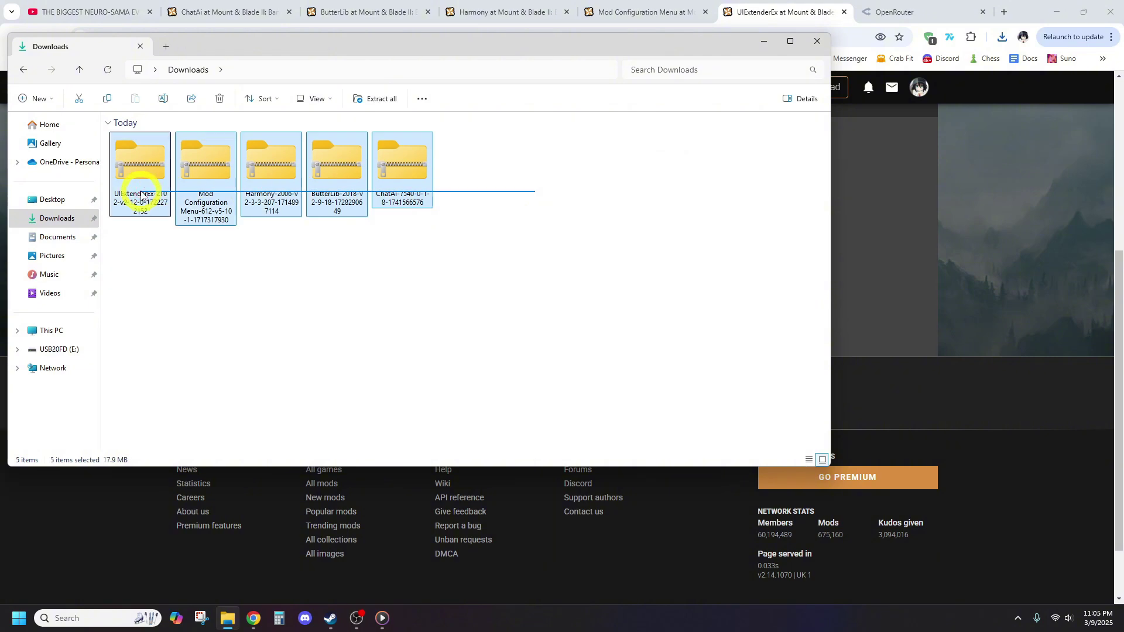
{"action": "right_click", "coordinate": [141, 196]}
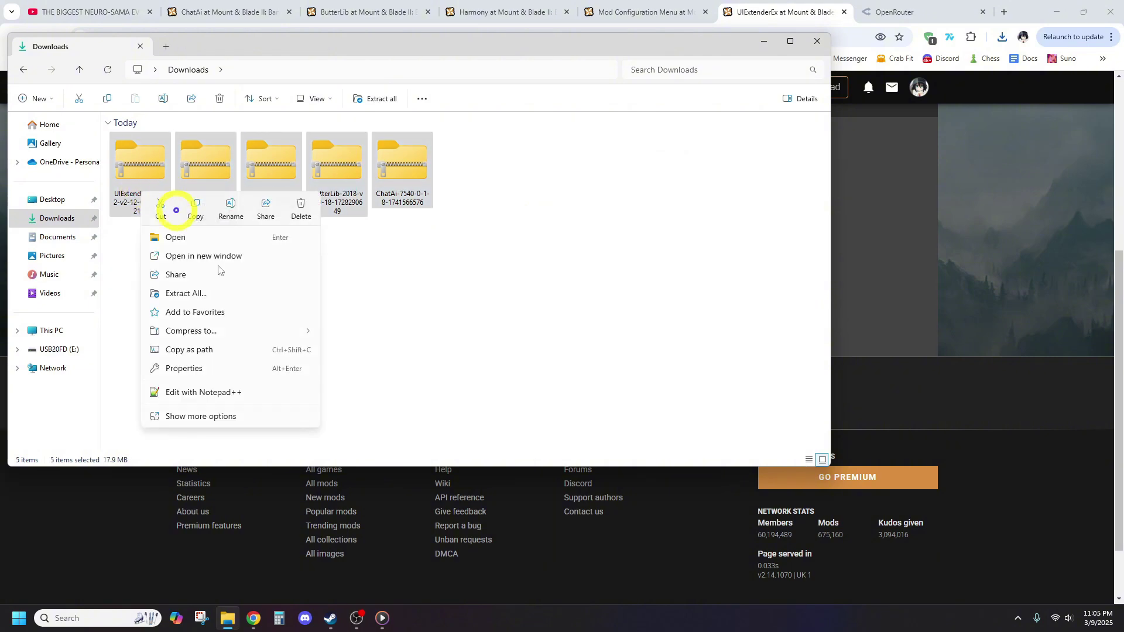
{"action": "left_click", "coordinate": [213, 416]}
{"action": "mouse_move", "coordinate": [188, 256]}
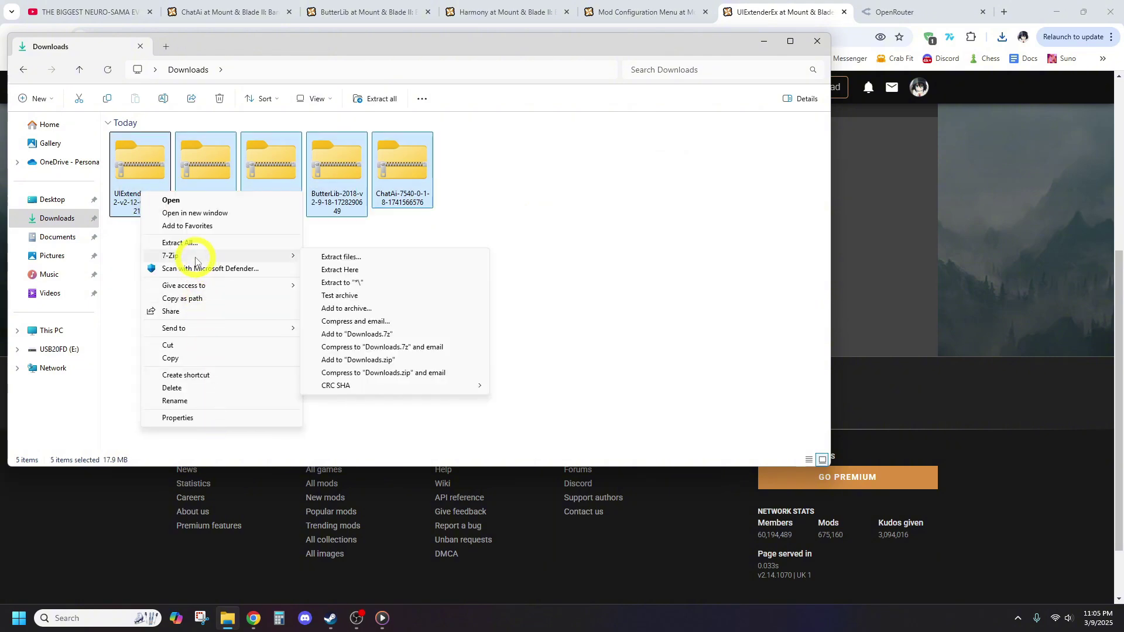
{"action": "left_click", "coordinate": [383, 270]}
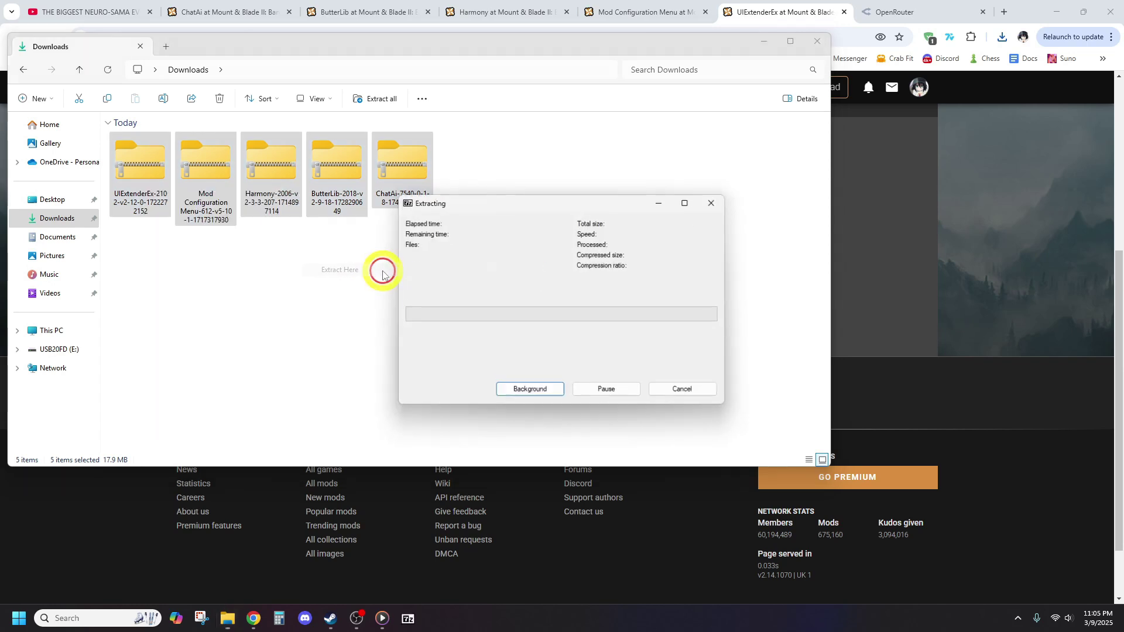
{"action": "left_click", "coordinate": [666, 390]}
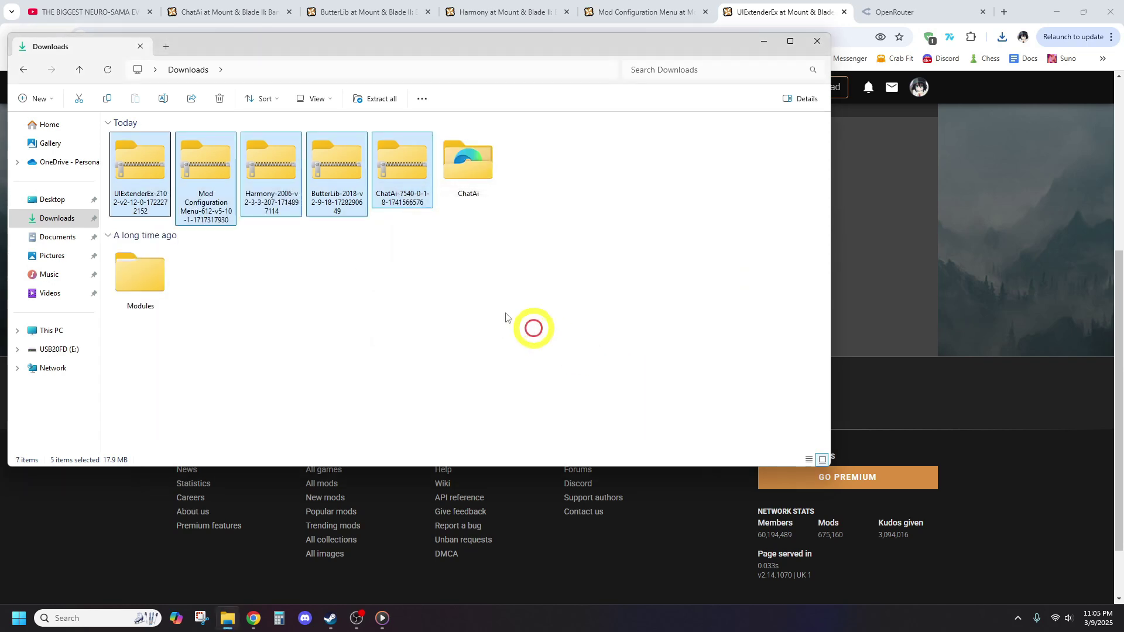
Delete the five zip archives and open the extracted Modules folder
{"action": "left_click", "coordinate": [407, 209]}
{"action": "left_click_drag", "start_coordinate": [435, 192], "coordinate": [157, 188]}
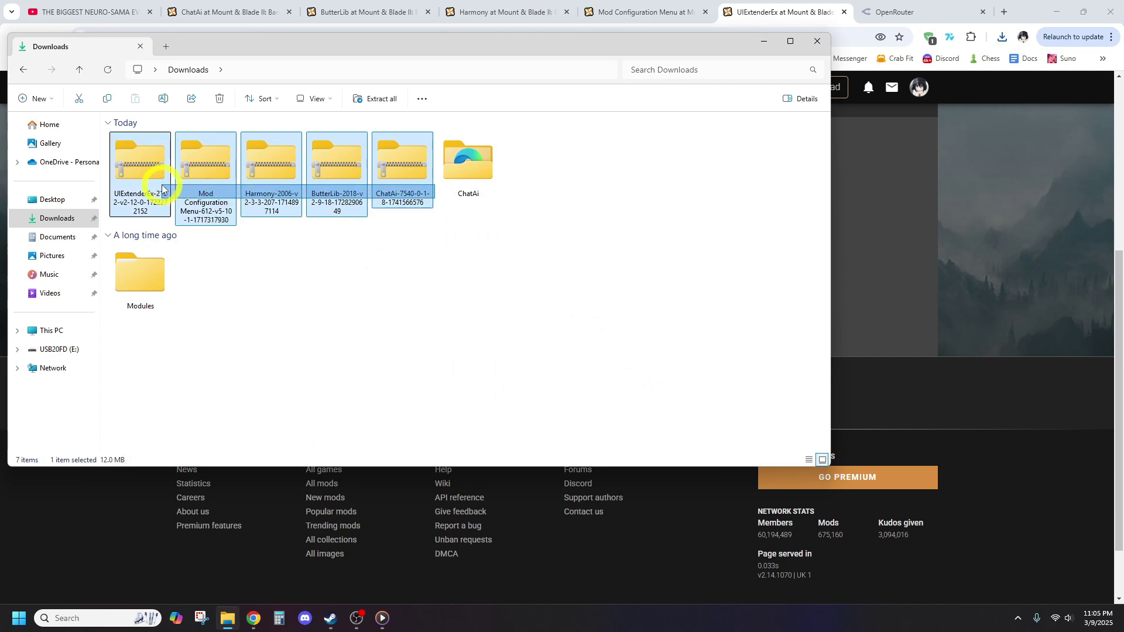
{"action": "right_click", "coordinate": [162, 187]}
{"action": "left_click", "coordinate": [332, 209]}
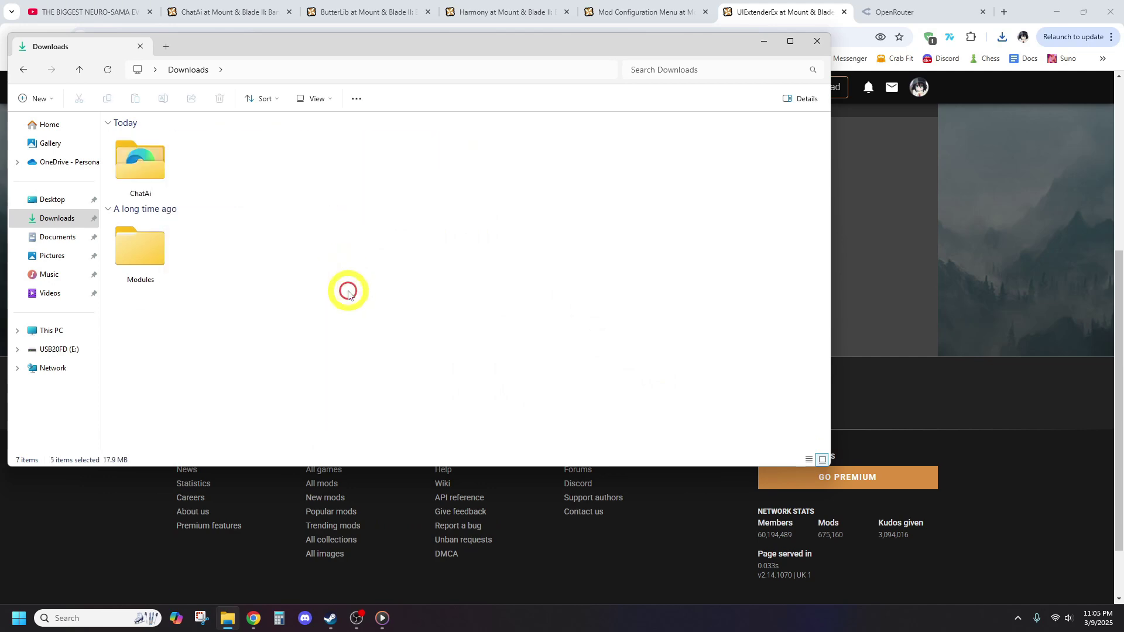
{"action": "double_click", "coordinate": [141, 258]}
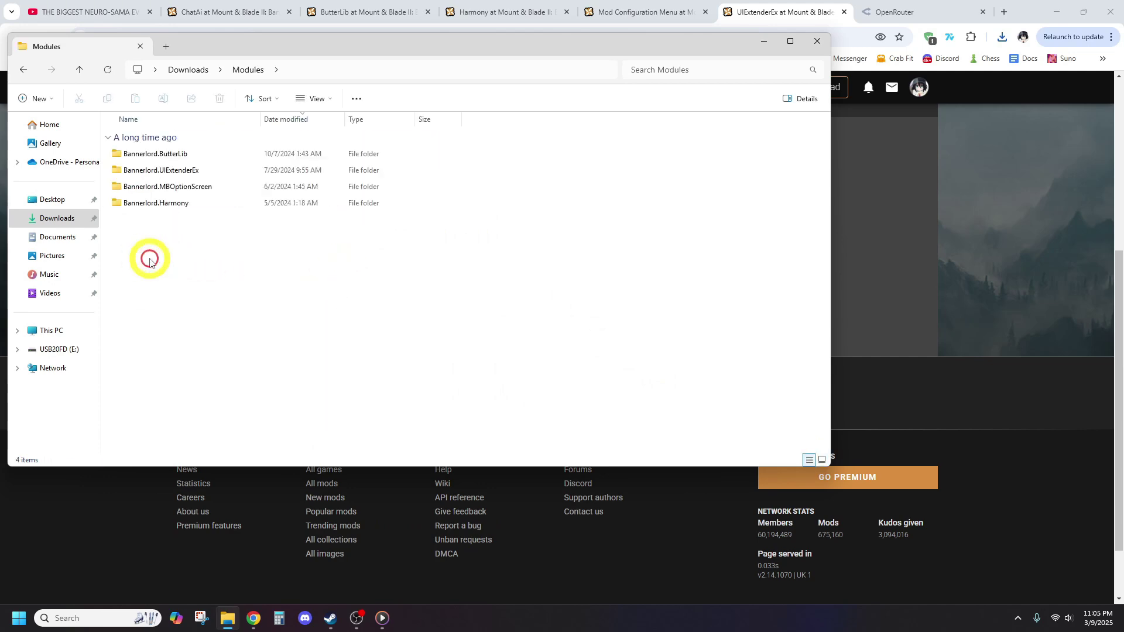
Browse Bannerlord's installed files from its Steam Properties to open the game folder
{"action": "left_click", "coordinate": [330, 619]}
{"action": "right_click", "coordinate": [111, 150]}
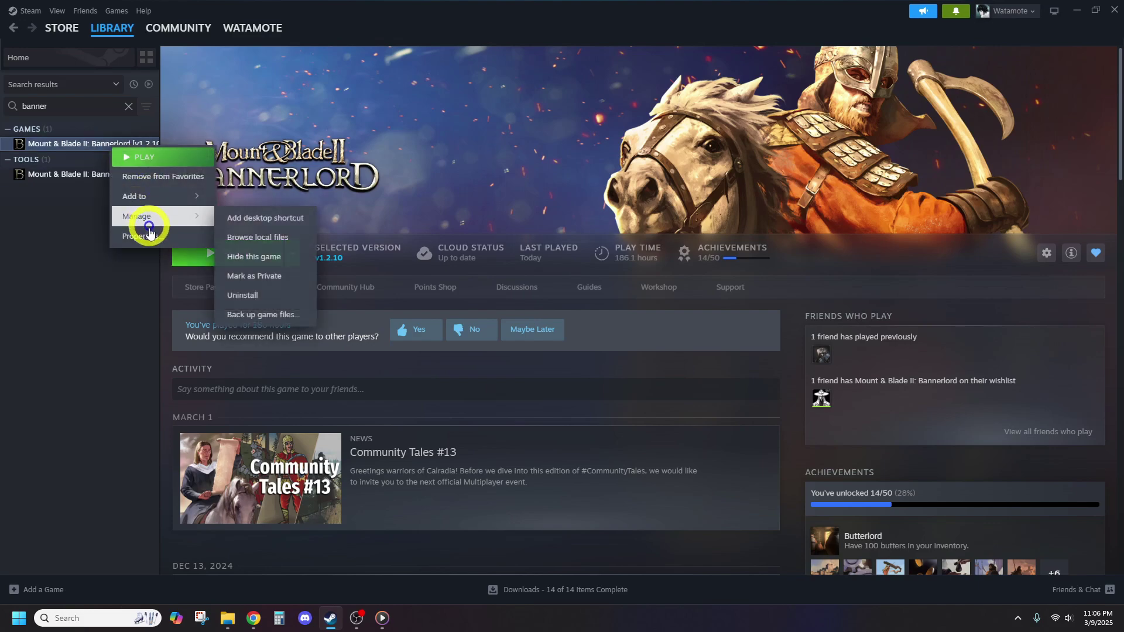
{"action": "left_click", "coordinate": [146, 233]}
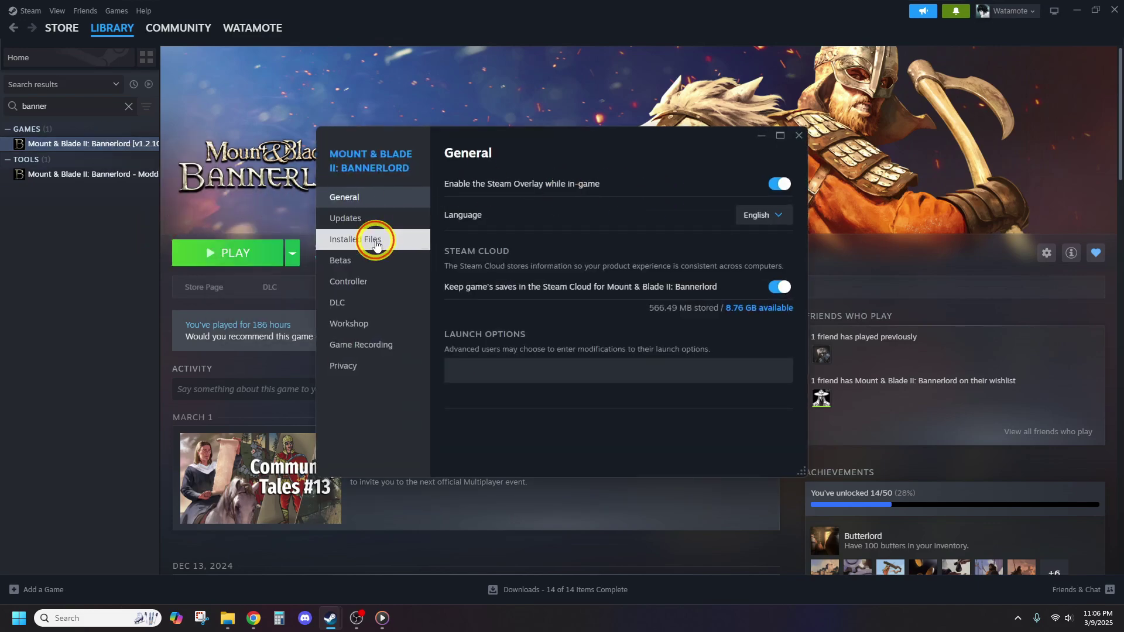
{"action": "left_click", "coordinate": [375, 239]}
{"action": "left_click", "coordinate": [762, 184]}
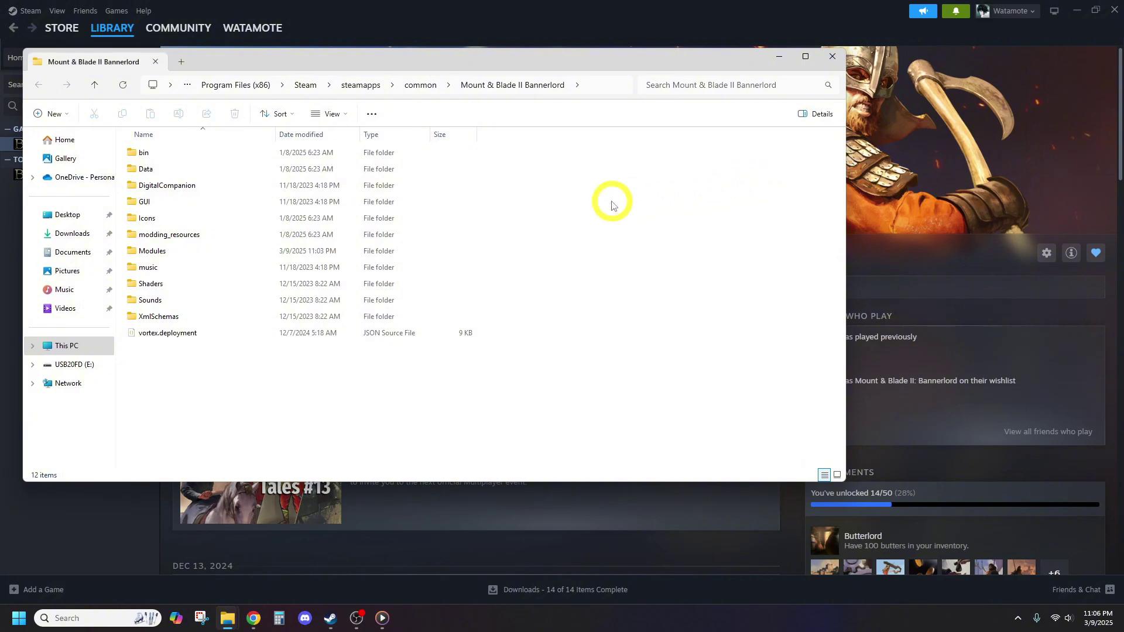
Move the four dependency mod folders and the ChatAi folder into the game's Modules folder
{"action": "double_click", "coordinate": [195, 251]}
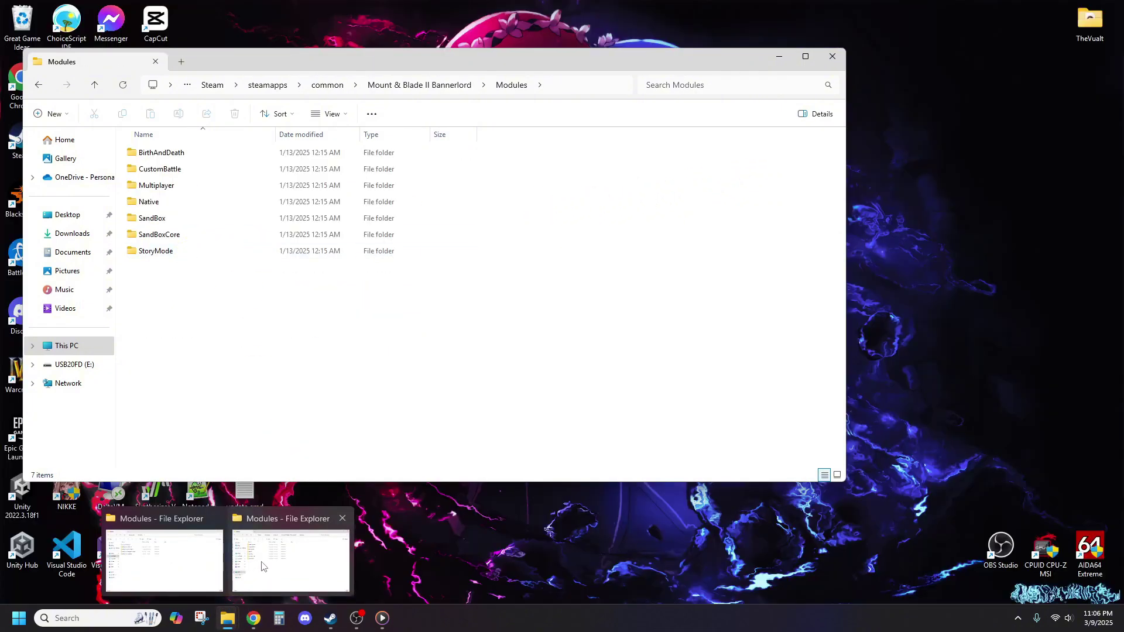
{"action": "left_click", "coordinate": [262, 561]}
{"action": "left_click", "coordinate": [224, 622]}
{"action": "left_click", "coordinate": [193, 562]}
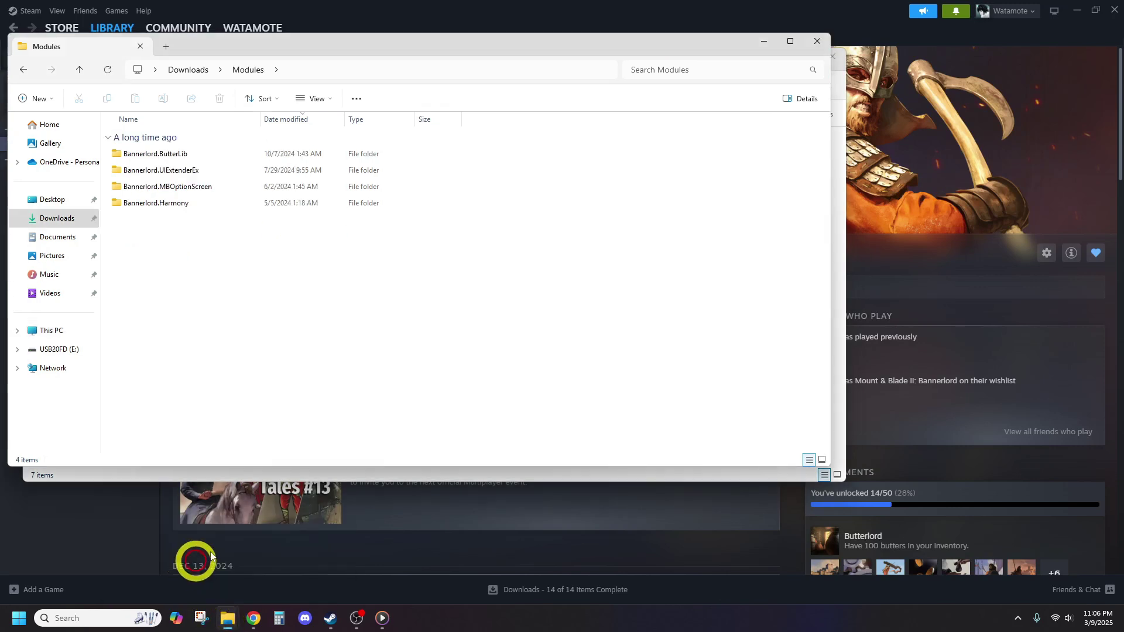
{"action": "left_click_drag", "start_coordinate": [410, 40], "coordinate": [729, 173]}
{"action": "left_click_drag", "start_coordinate": [527, 445], "coordinate": [179, 339]}
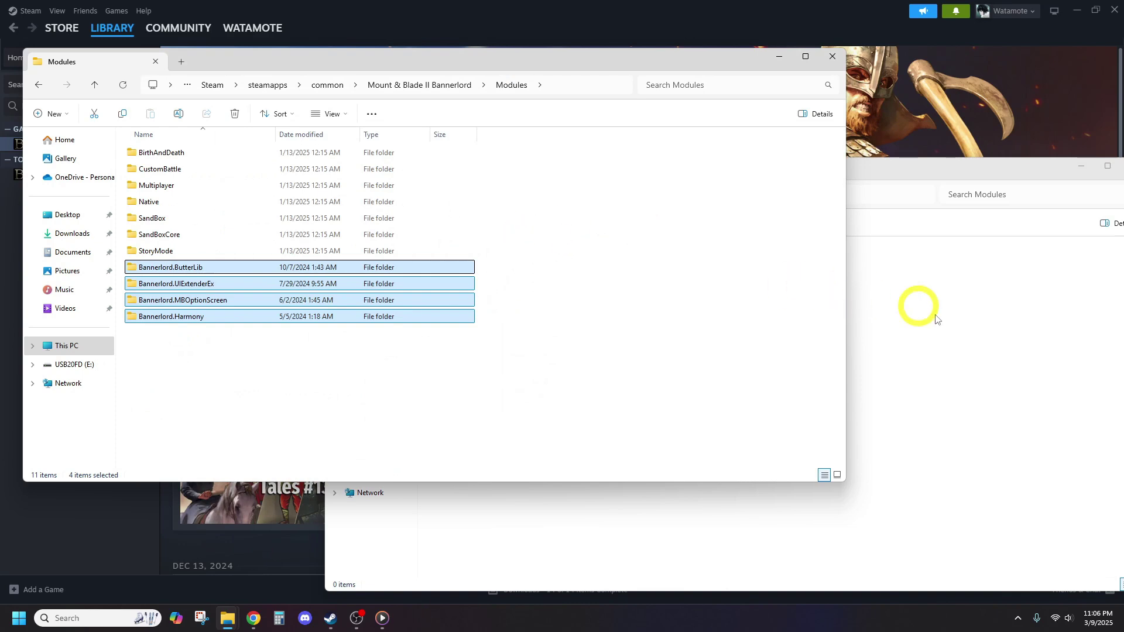
{"action": "left_click", "coordinate": [916, 258]}
{"action": "left_click", "coordinate": [509, 196]}
{"action": "left_click_drag", "start_coordinate": [523, 287], "coordinate": [201, 389]}
Delete the leftover Modules folder from Downloads and close both Explorer windows
{"action": "left_click", "coordinate": [541, 519]}
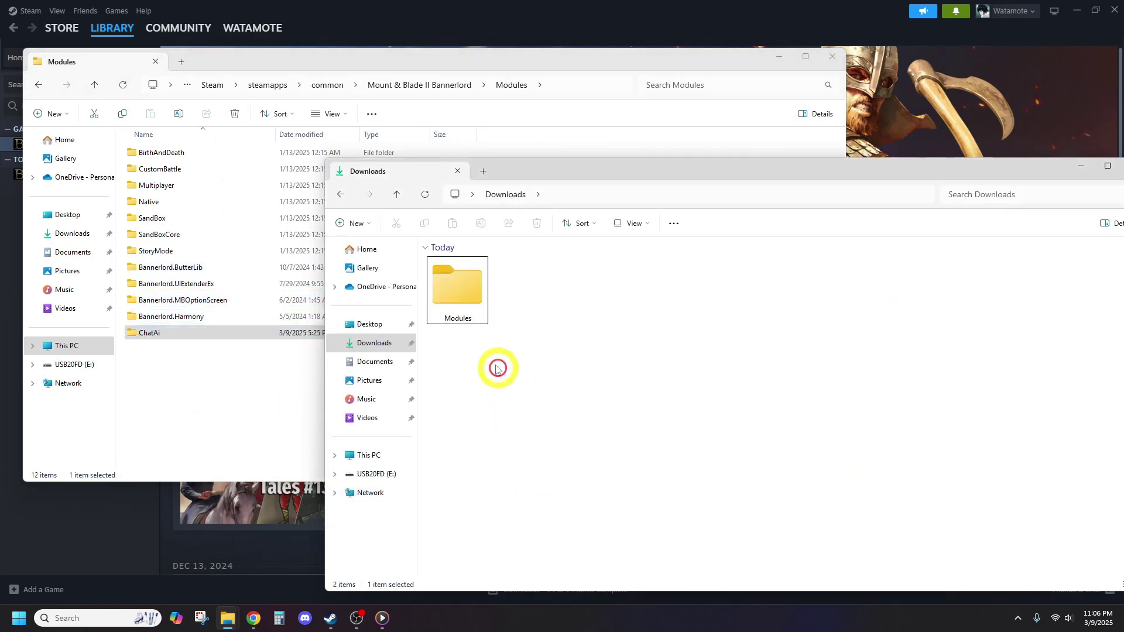
{"action": "right_click", "coordinate": [457, 306]}
{"action": "left_click", "coordinate": [585, 314]}
{"action": "left_click_drag", "start_coordinate": [810, 171], "coordinate": [697, 184]}
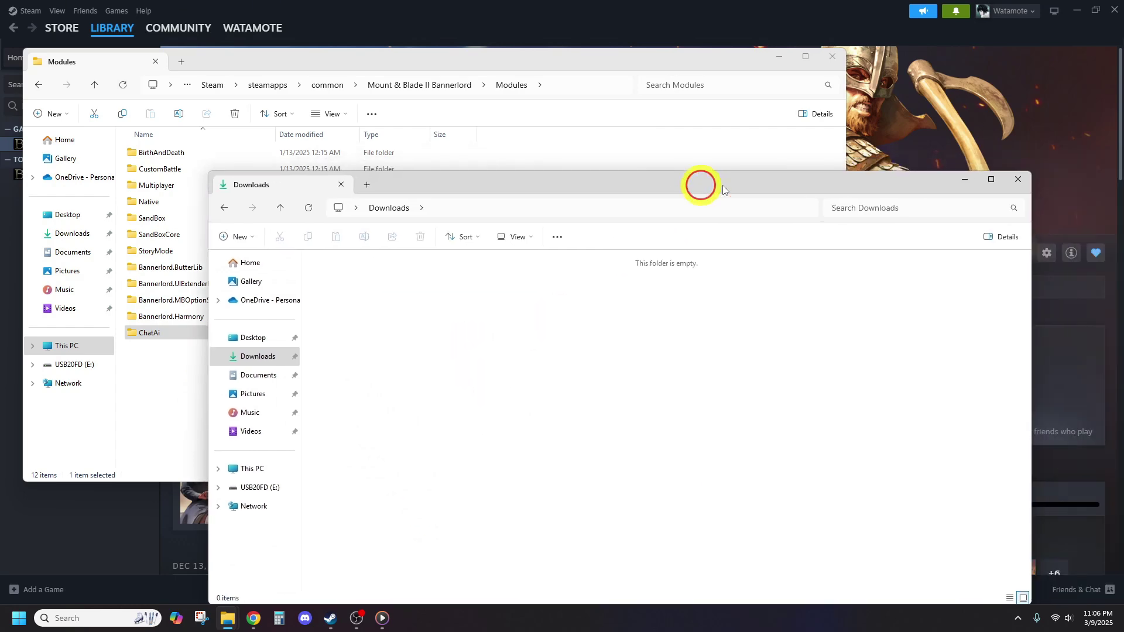
{"action": "left_click", "coordinate": [1022, 179]}
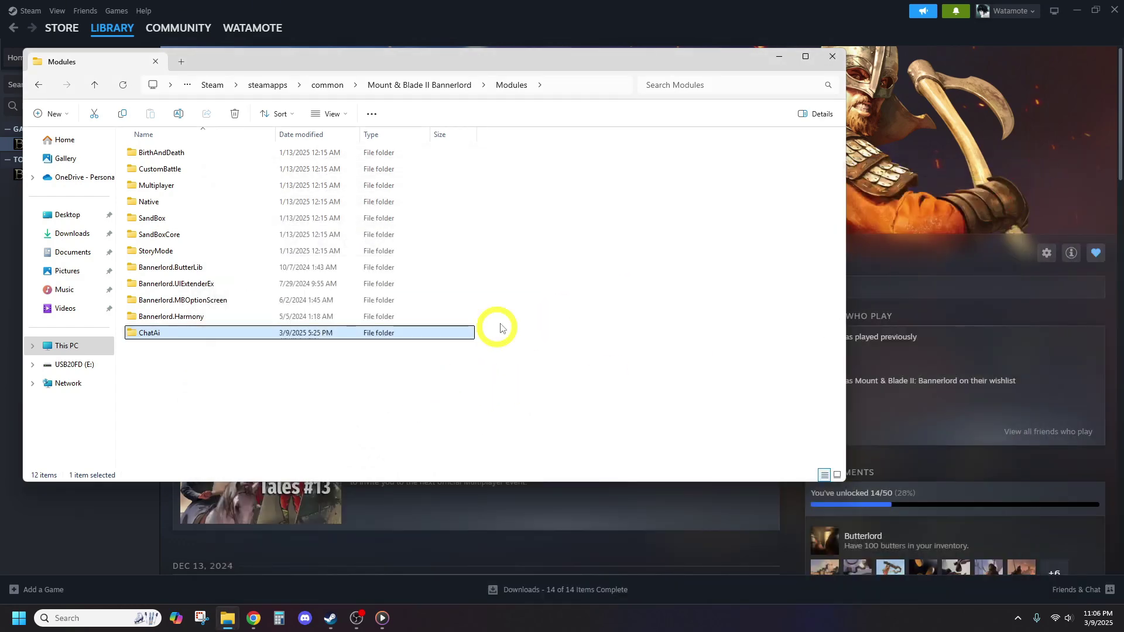
{"action": "left_click", "coordinate": [831, 56]}
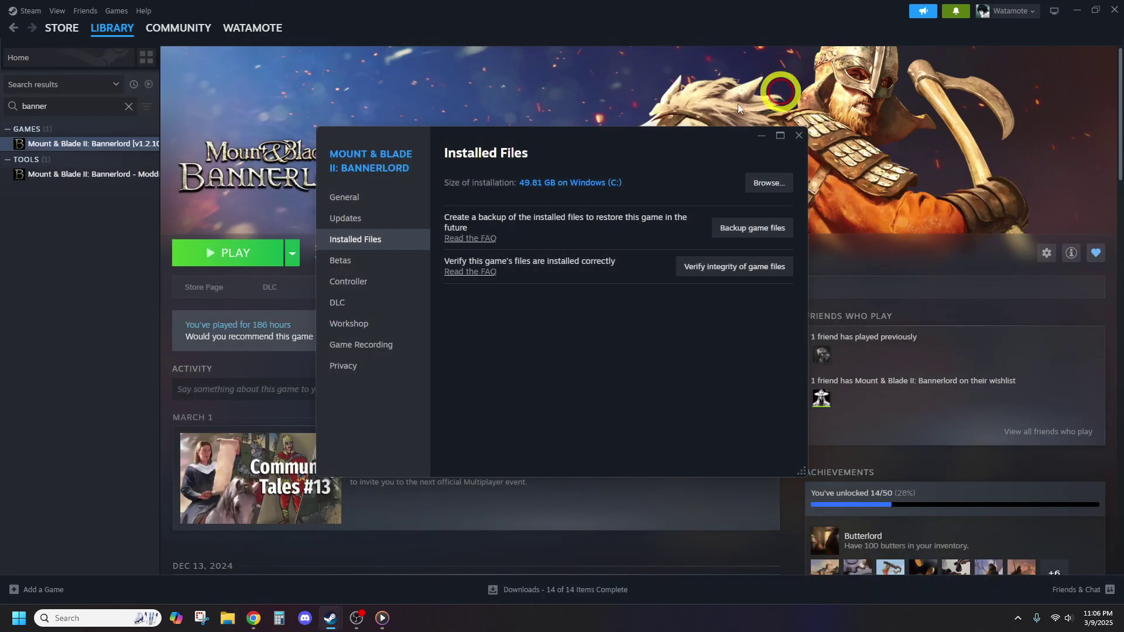
Launch Bannerlord from Steam and show the launcher's Mods list
{"action": "left_click", "coordinate": [799, 137]}
{"action": "left_click", "coordinate": [210, 258]}
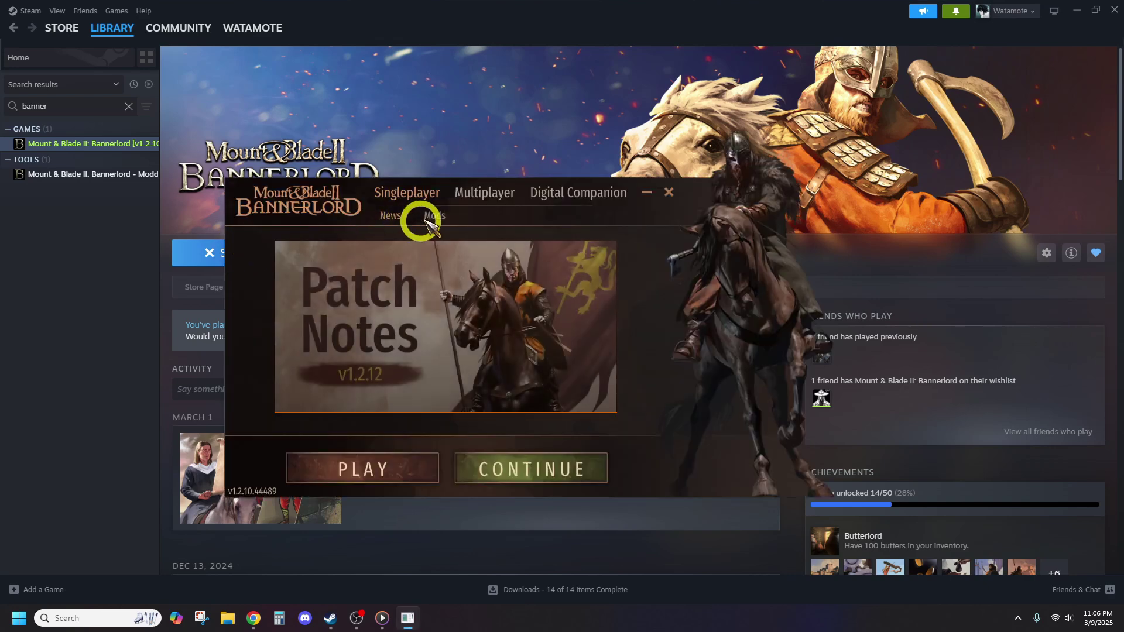
{"action": "left_click", "coordinate": [436, 216]}
Enable Harmony, ButterLib, UIExtenderEx, Mod Configuration Menu v5 and ChatAi Mod, then play past the warning
{"action": "left_click", "coordinate": [247, 260]}
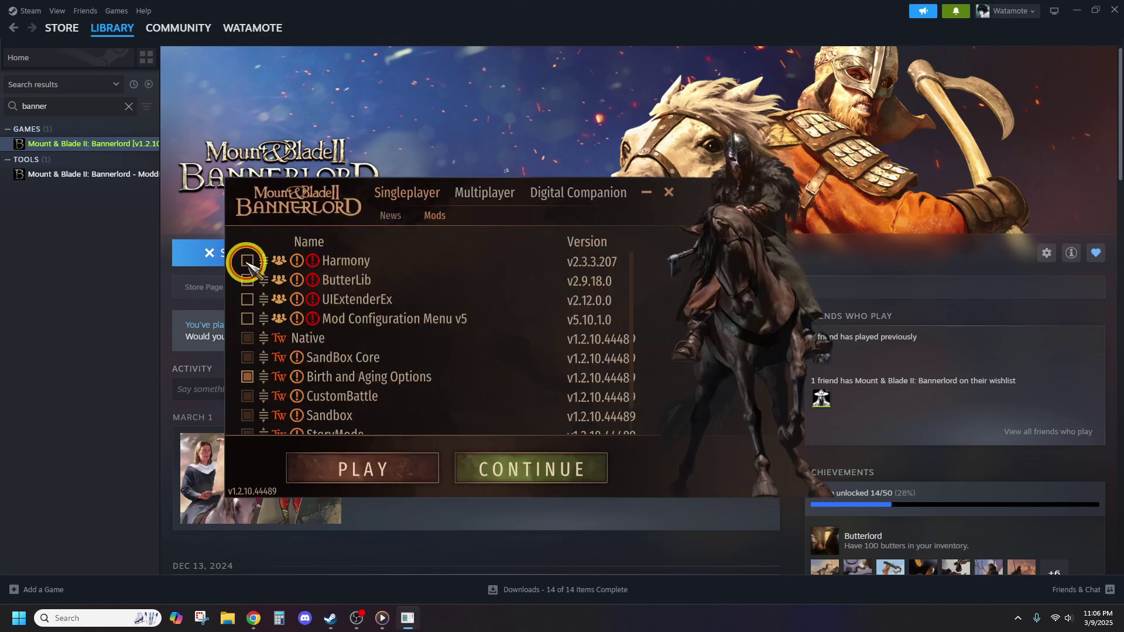
{"action": "left_click", "coordinate": [247, 280]}
{"action": "left_click", "coordinate": [247, 299]}
{"action": "left_click", "coordinate": [247, 319]}
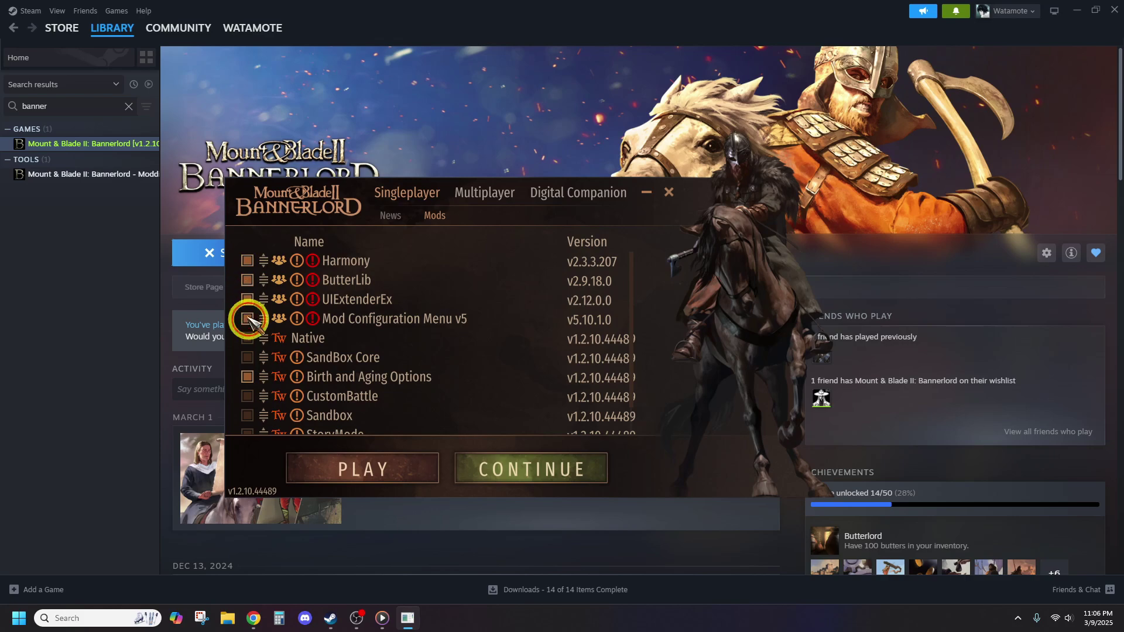
{"action": "scroll", "coordinate": [258, 319], "scroll_direction": "down", "scroll_amount": 1}
{"action": "left_click", "coordinate": [247, 422]}
{"action": "left_click", "coordinate": [351, 476]}
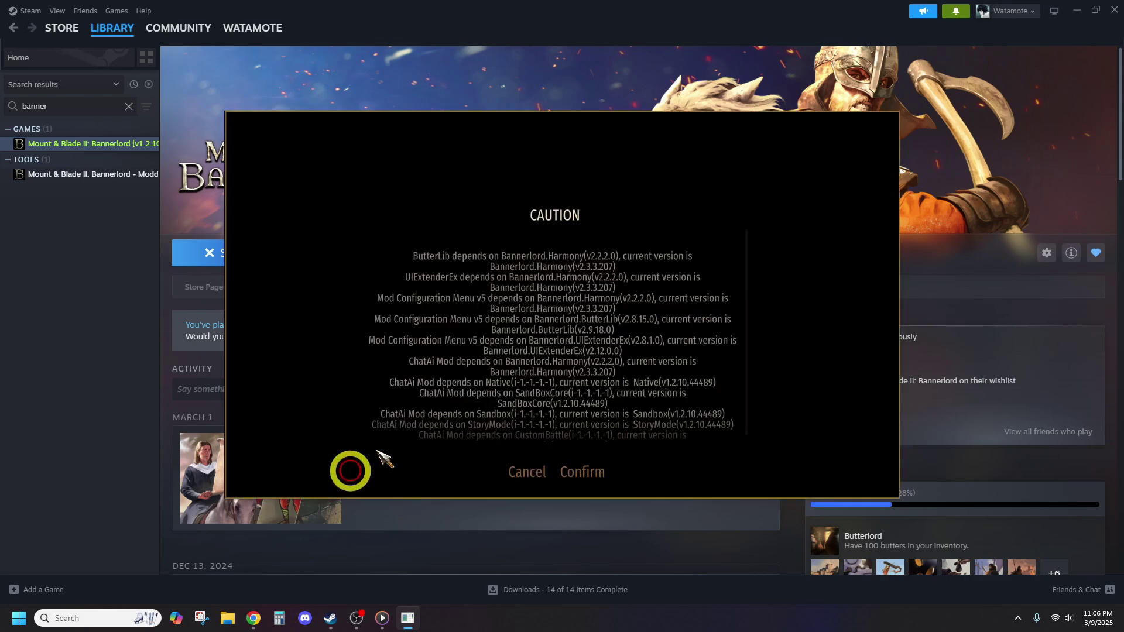
{"action": "left_click", "coordinate": [582, 469]}
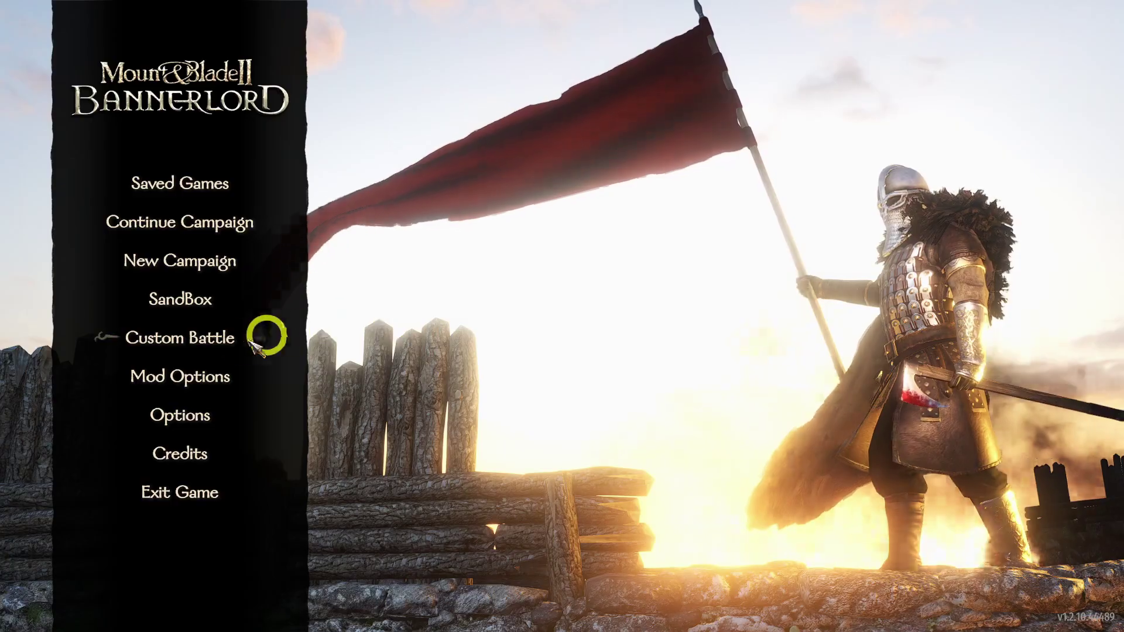
Set ChatAi Settings' AI Backend to OpenRouter, check the OpenRouter Settings, and save with Done
{"action": "left_click", "coordinate": [188, 373]}
{"action": "left_click", "coordinate": [170, 268]}
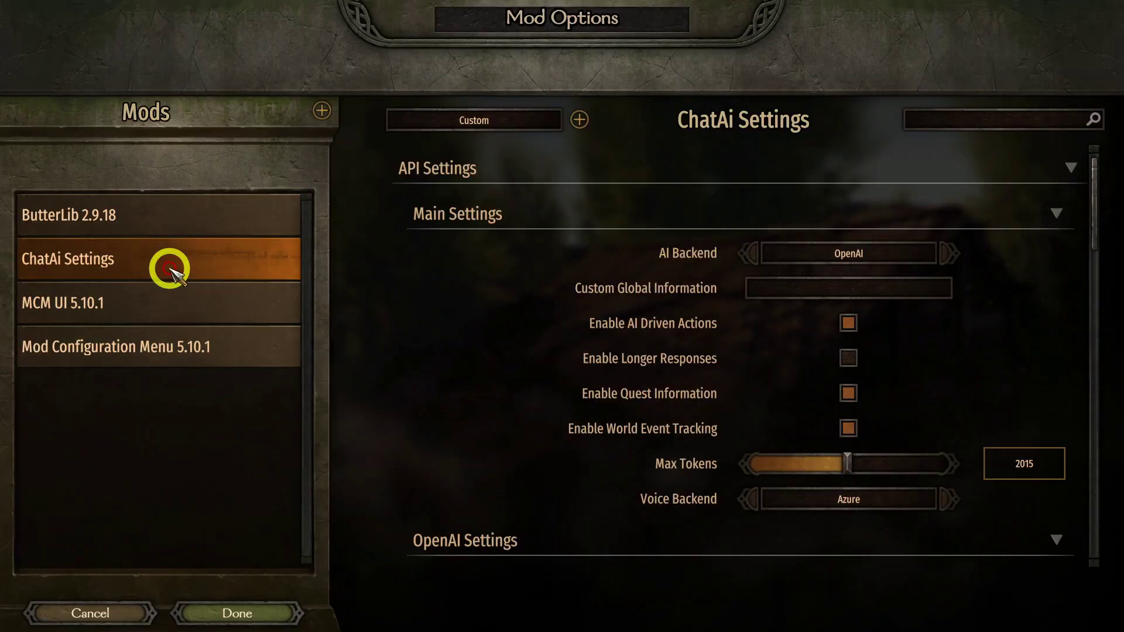
{"action": "left_click", "coordinate": [828, 246]}
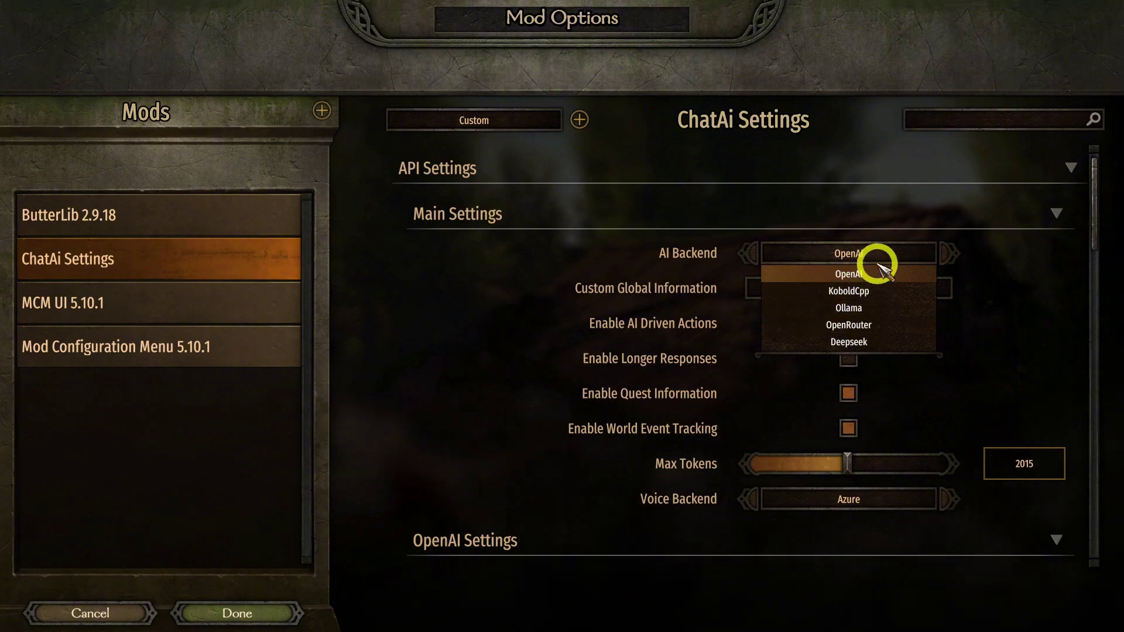
{"action": "left_click", "coordinate": [879, 324]}
{"action": "scroll", "coordinate": [835, 331], "scroll_direction": "down", "scroll_amount": 6}
{"action": "scroll", "coordinate": [833, 334], "scroll_direction": "down", "scroll_amount": 5}
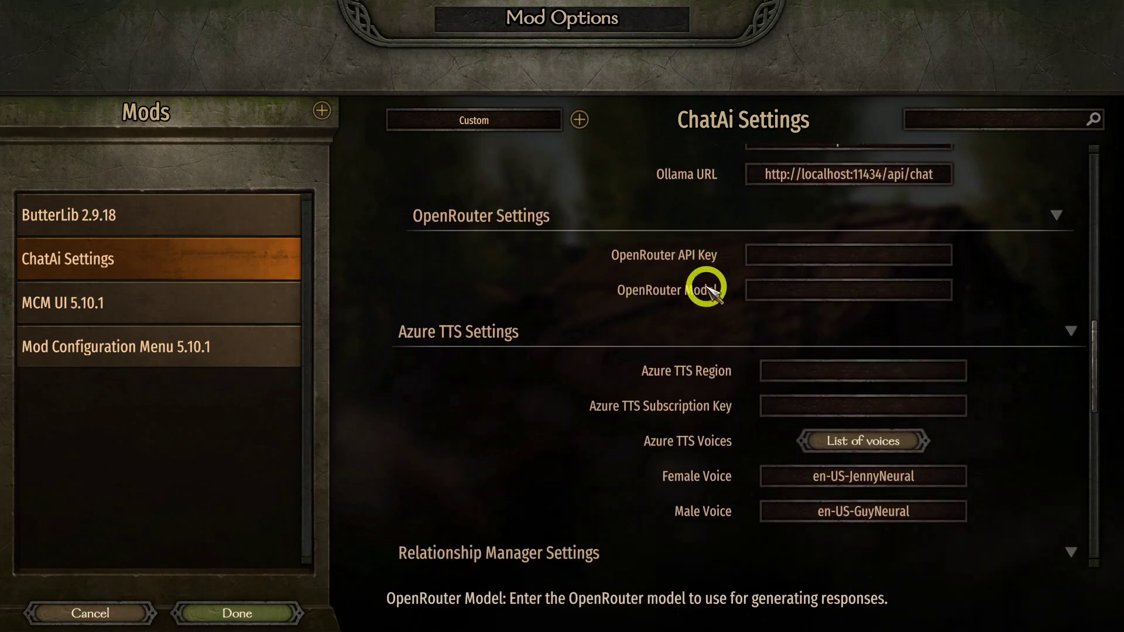
{"action": "left_click", "coordinate": [246, 612]}
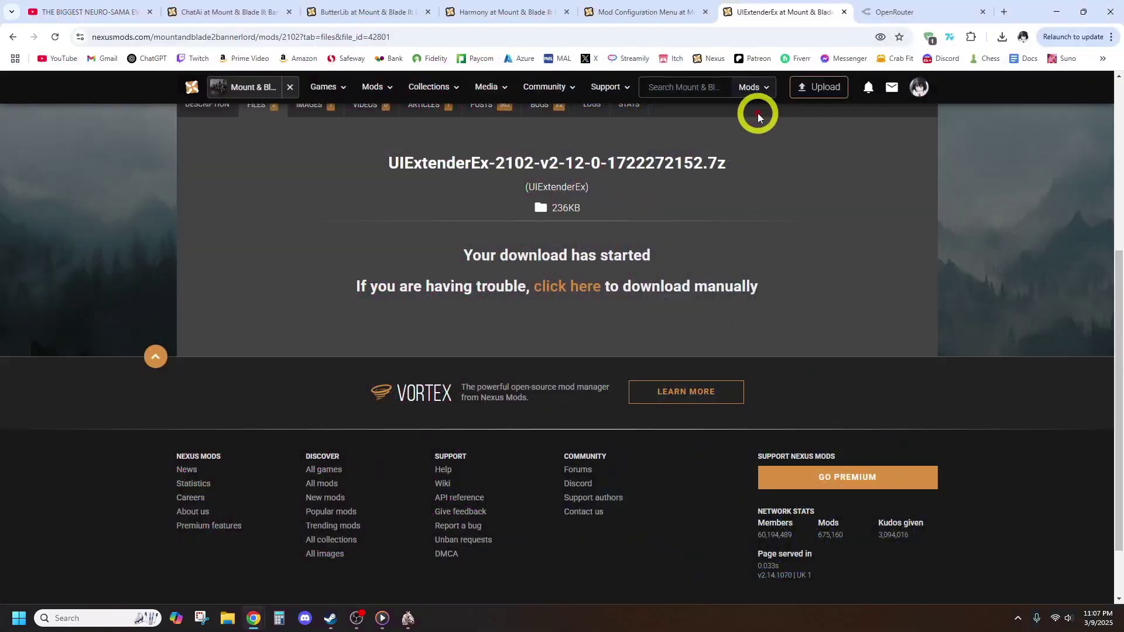
Go to the API keys page of the OpenRouter account
{"action": "left_click", "coordinate": [890, 12]}
{"action": "left_click", "coordinate": [1088, 95]}
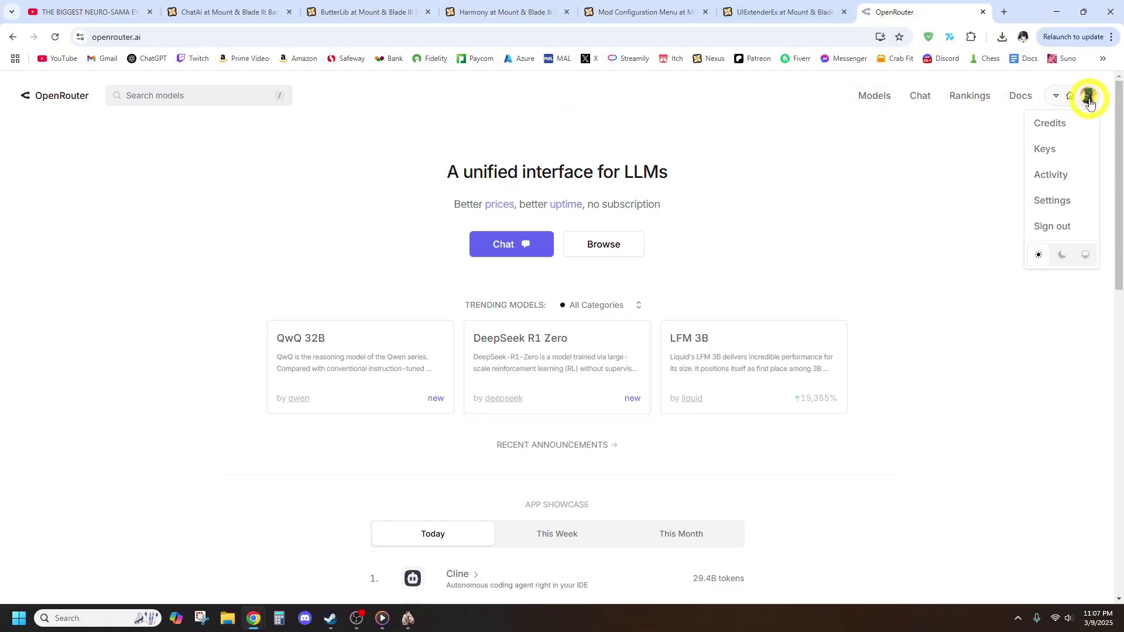
{"action": "left_click", "coordinate": [1062, 152]}
Create a new API key named 'test name' and copy it
{"action": "left_click", "coordinate": [803, 170]}
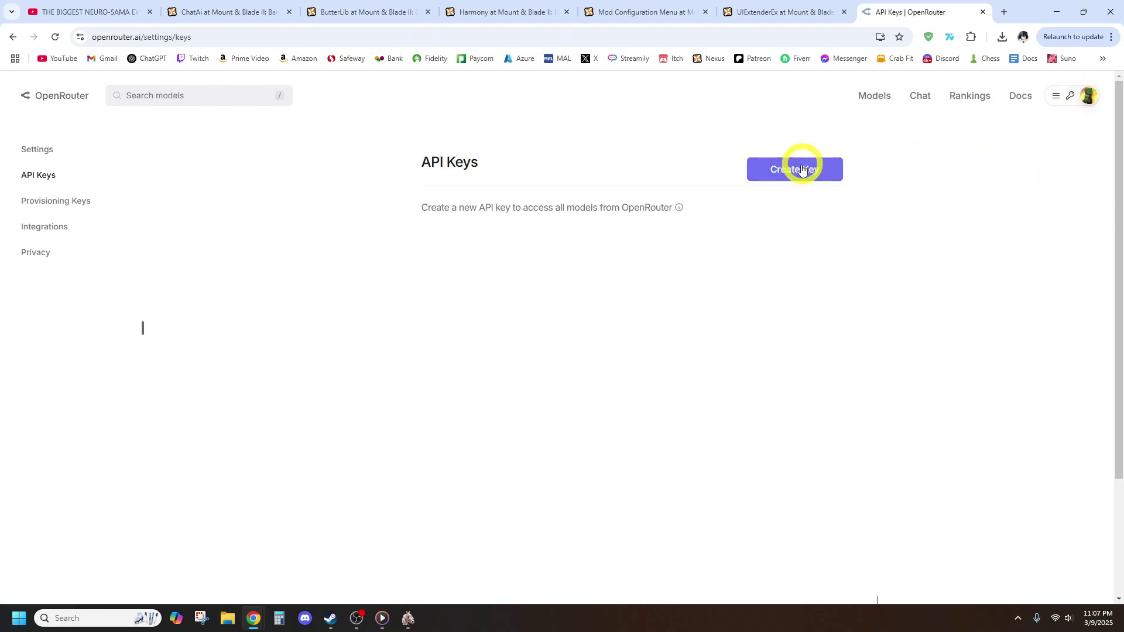
{"action": "left_click", "coordinate": [493, 305]}
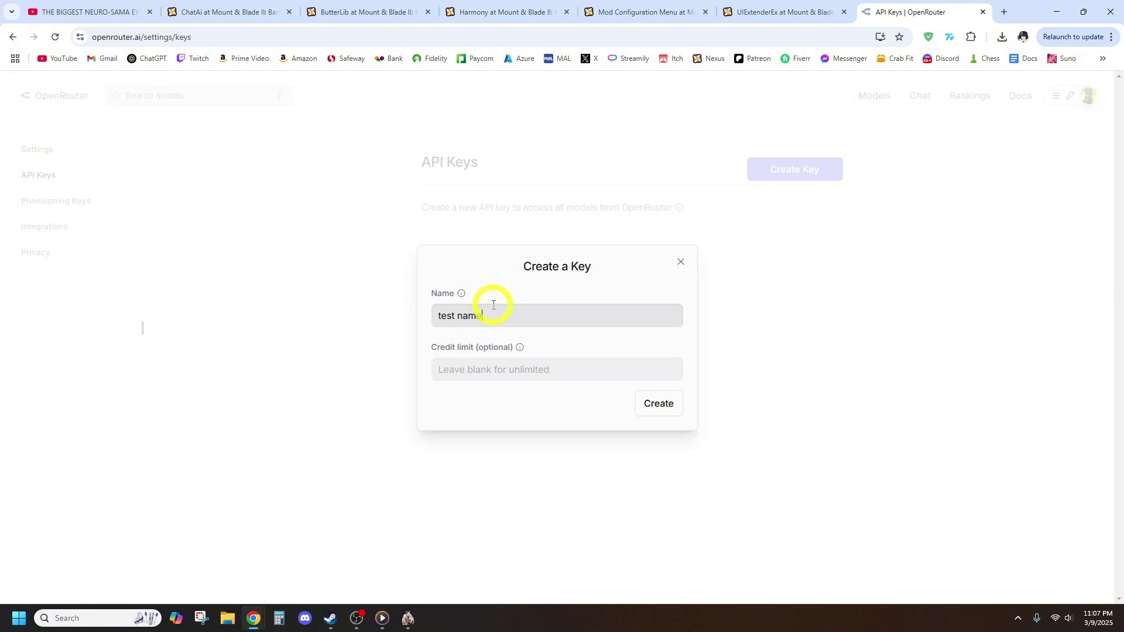
{"action": "left_click", "coordinate": [655, 403]}
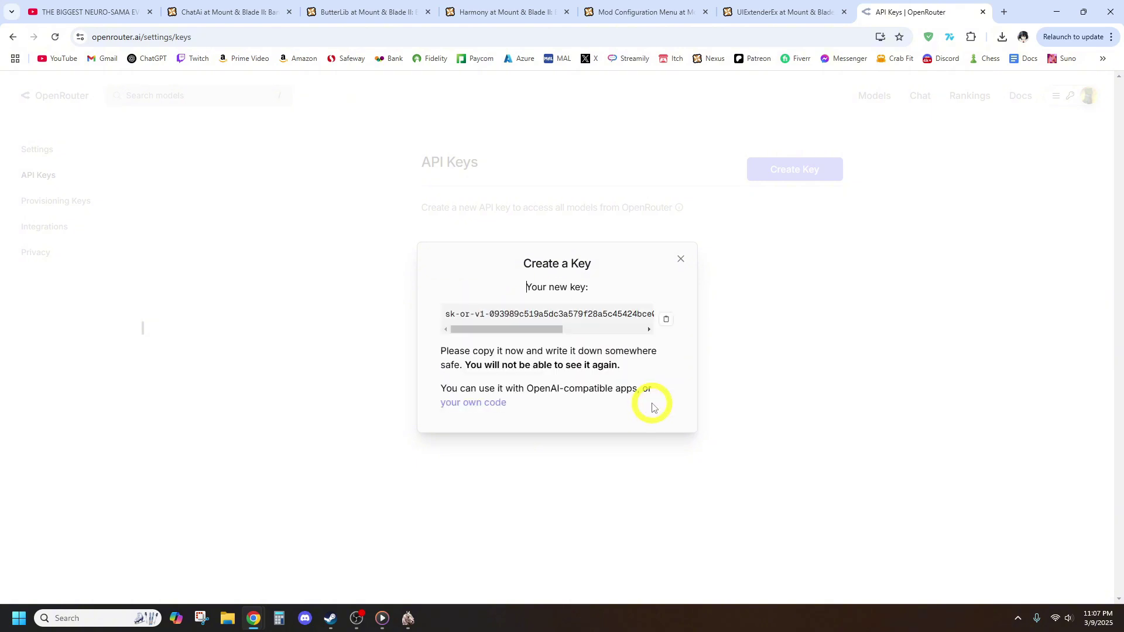
{"action": "left_click", "coordinate": [668, 321]}
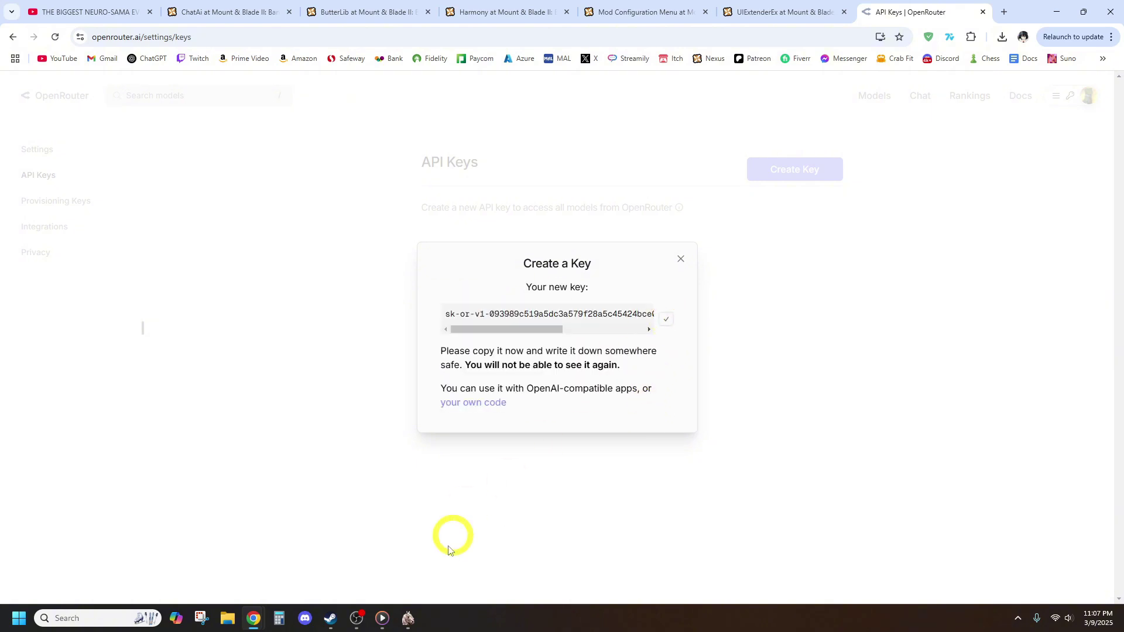
{"action": "mouse_move", "coordinate": [408, 618]}
{"action": "left_click", "coordinate": [411, 558]}
Paste the copied key into the ChatAi mod's OpenRouter API Key setting
{"action": "left_click", "coordinate": [237, 380]}
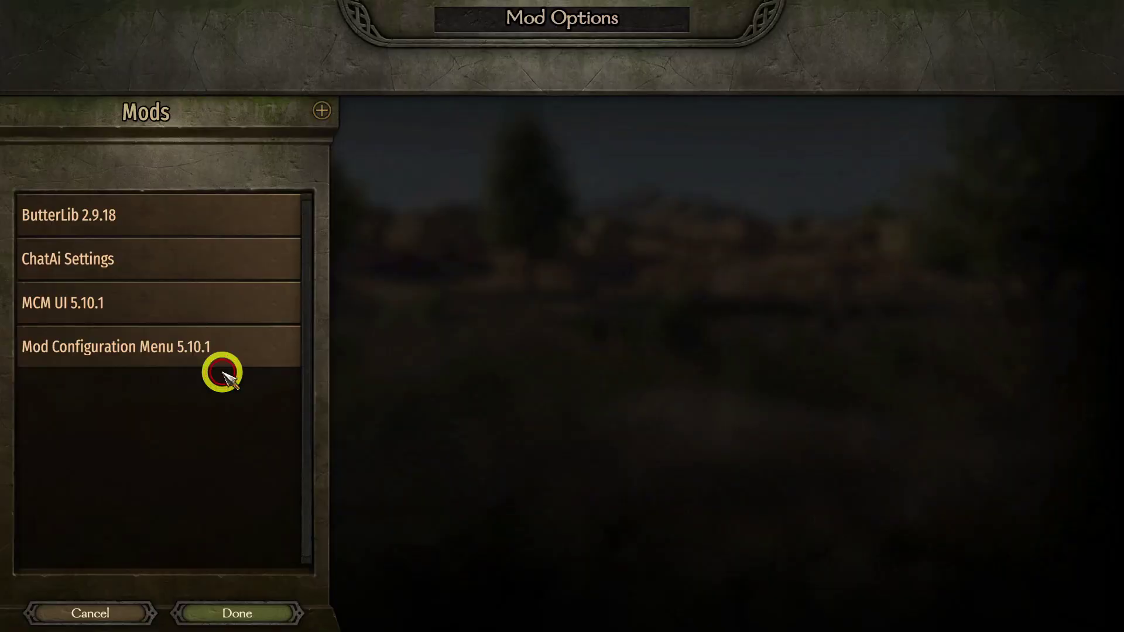
{"action": "left_click", "coordinate": [211, 264]}
{"action": "scroll", "coordinate": [585, 351], "scroll_direction": "down", "scroll_amount": 4}
{"action": "scroll", "coordinate": [650, 395], "scroll_direction": "down", "scroll_amount": 7}
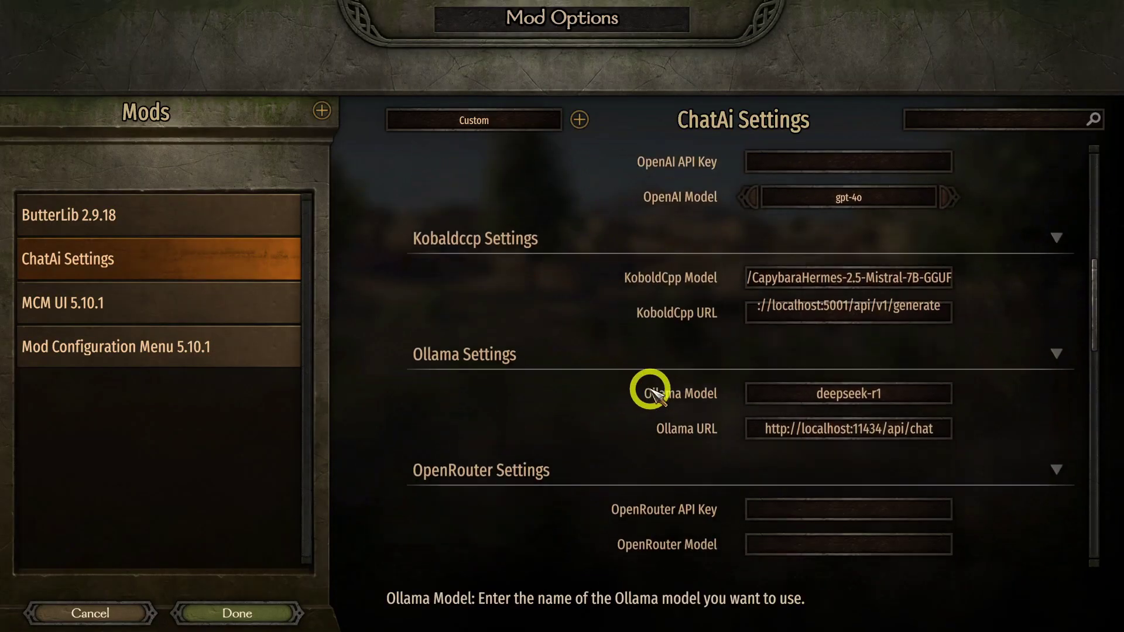
{"action": "left_click", "coordinate": [787, 312]}
{"action": "key", "text": "ctrl+v"}
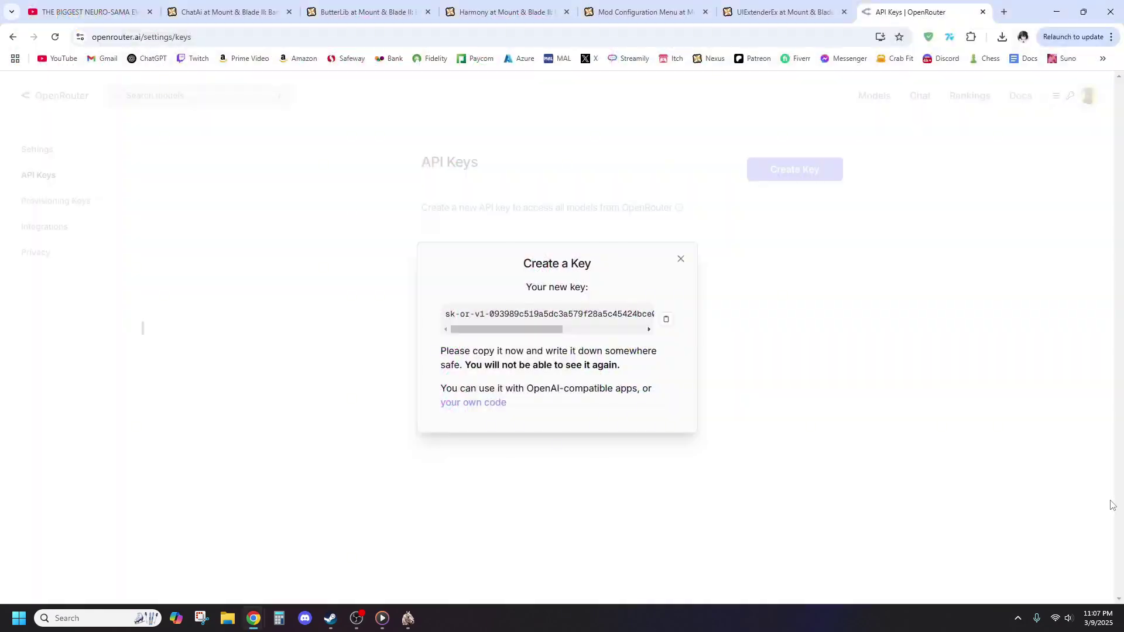
Copy the new API key again, close the key dialog and go to Models
{"action": "left_click", "coordinate": [668, 321]}
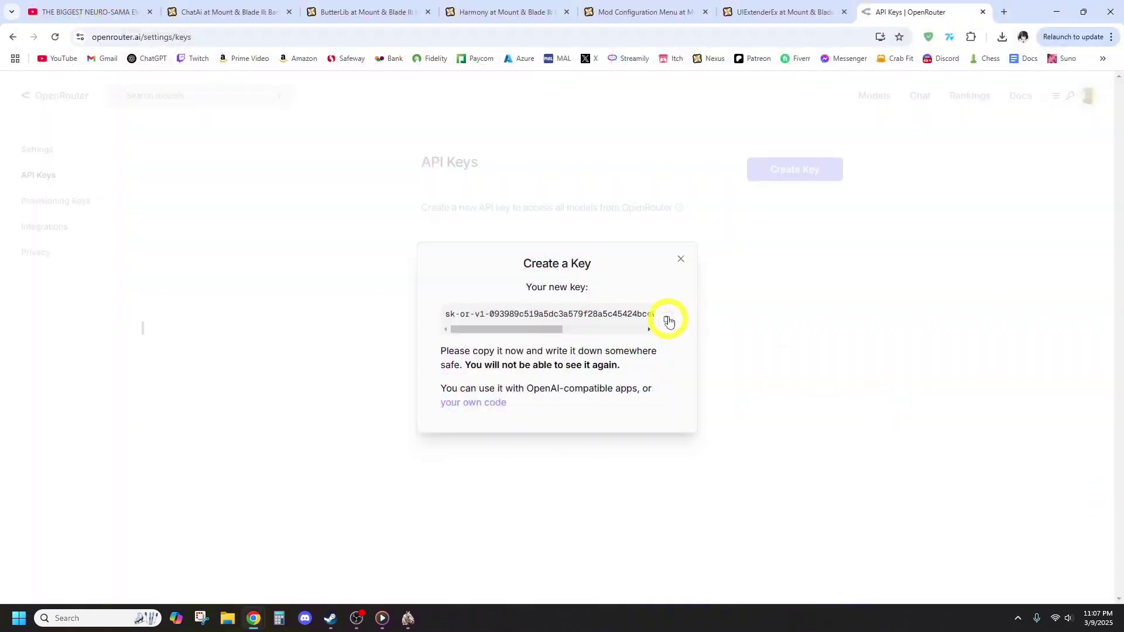
{"action": "left_click", "coordinate": [766, 276]}
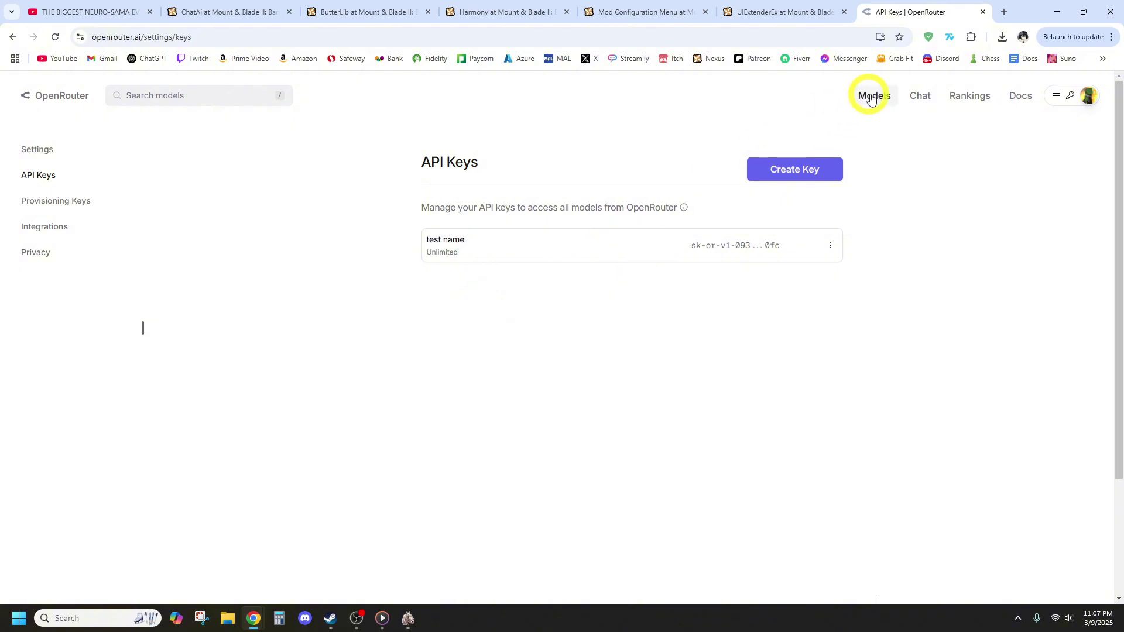
{"action": "left_click", "coordinate": [871, 97]}
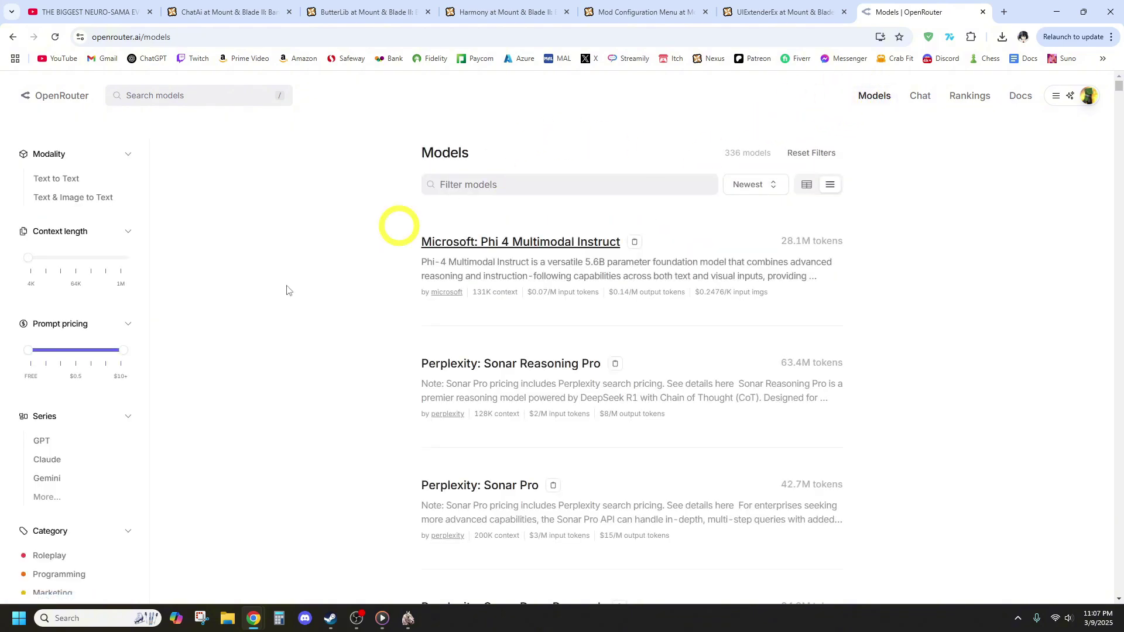
Filter to free models and copy the Mistral Small 3 (free) ID mistralai/mistral-small-24b-instruct-2501:free
{"action": "left_click_drag", "start_coordinate": [122, 350], "coordinate": [26, 359]}
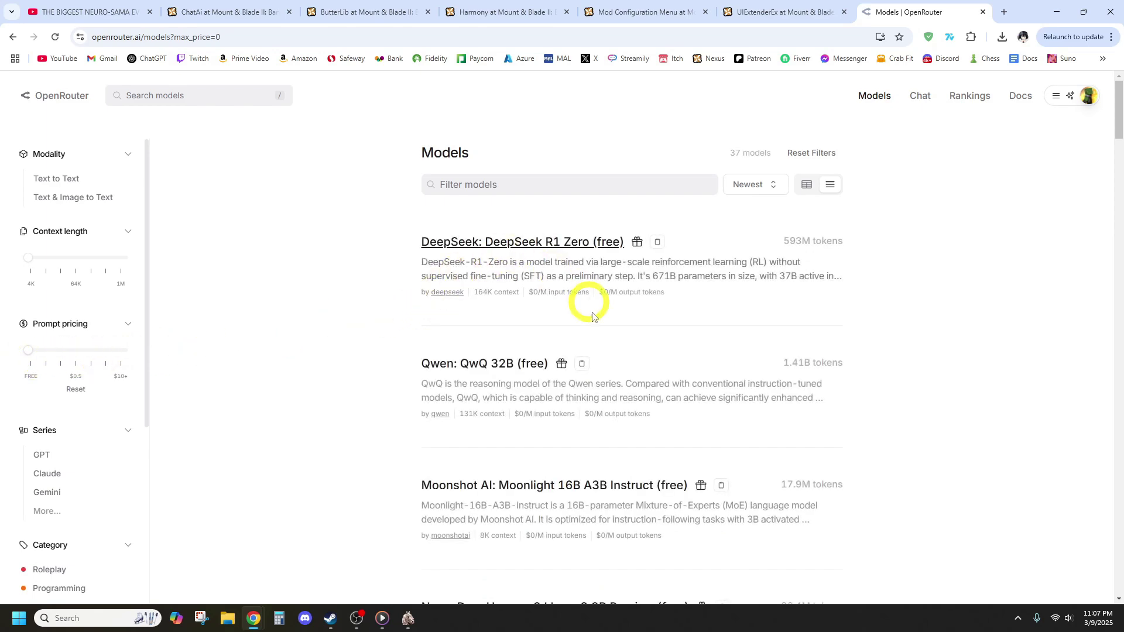
{"action": "scroll", "coordinate": [577, 351], "scroll_direction": "down", "scroll_amount": 3}
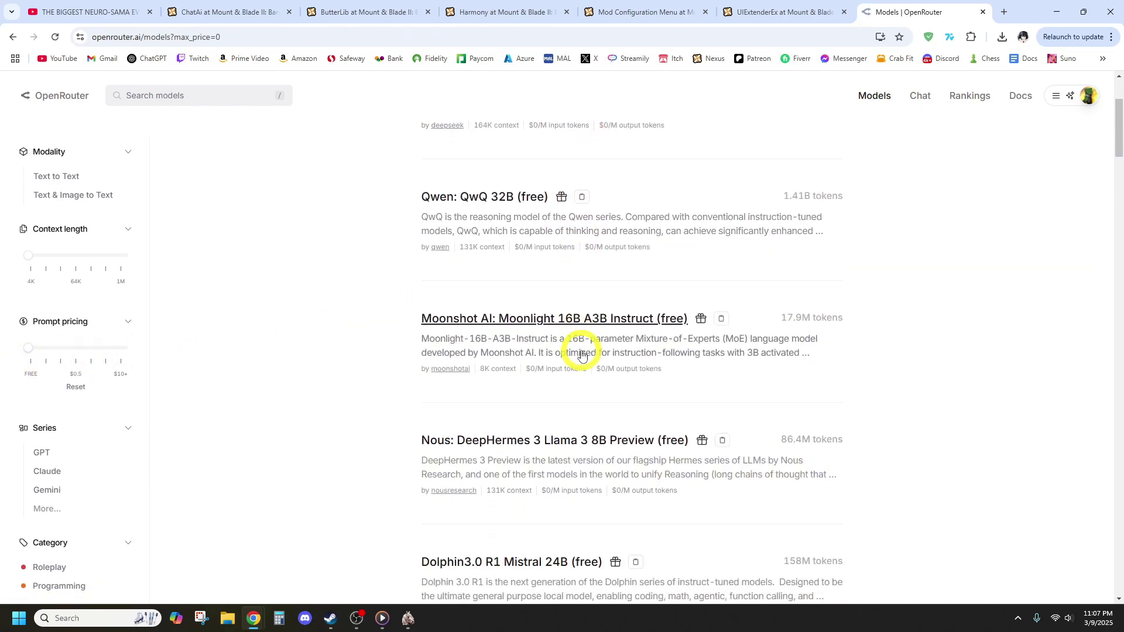
{"action": "scroll", "coordinate": [583, 356], "scroll_direction": "down", "scroll_amount": 5}
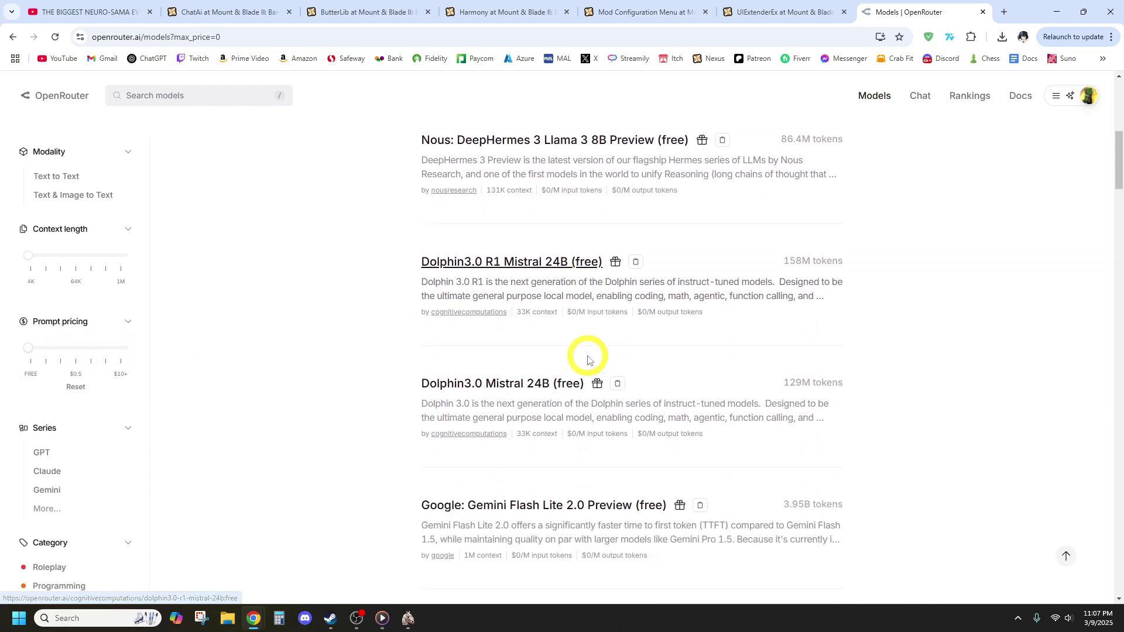
{"action": "scroll", "coordinate": [589, 361], "scroll_direction": "down", "scroll_amount": 5}
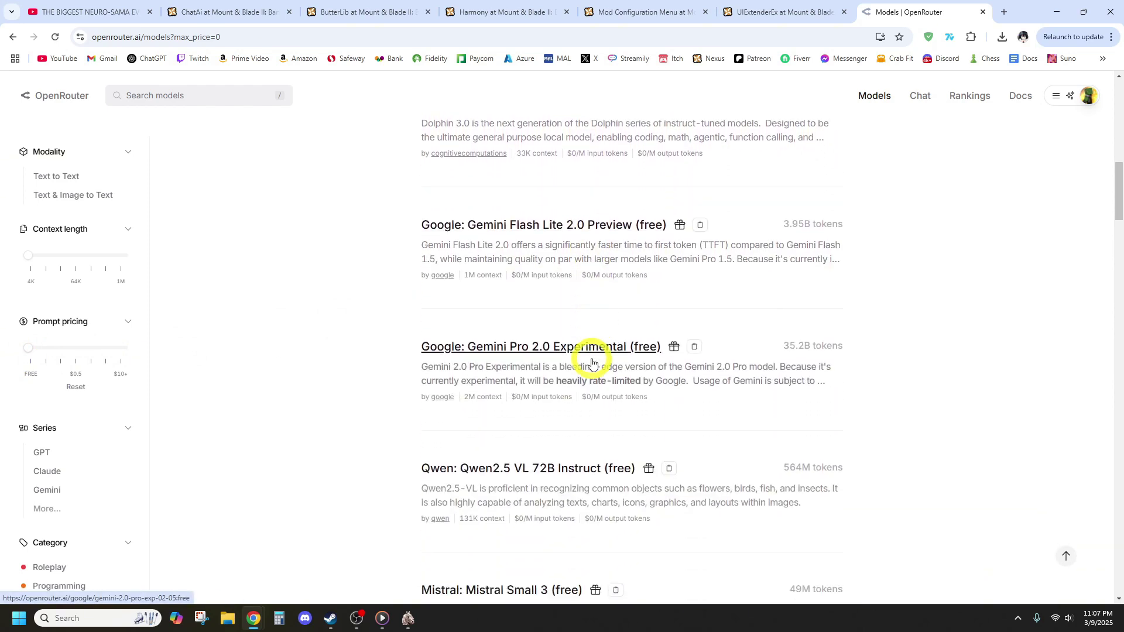
{"action": "scroll", "coordinate": [592, 363], "scroll_direction": "down", "scroll_amount": 3}
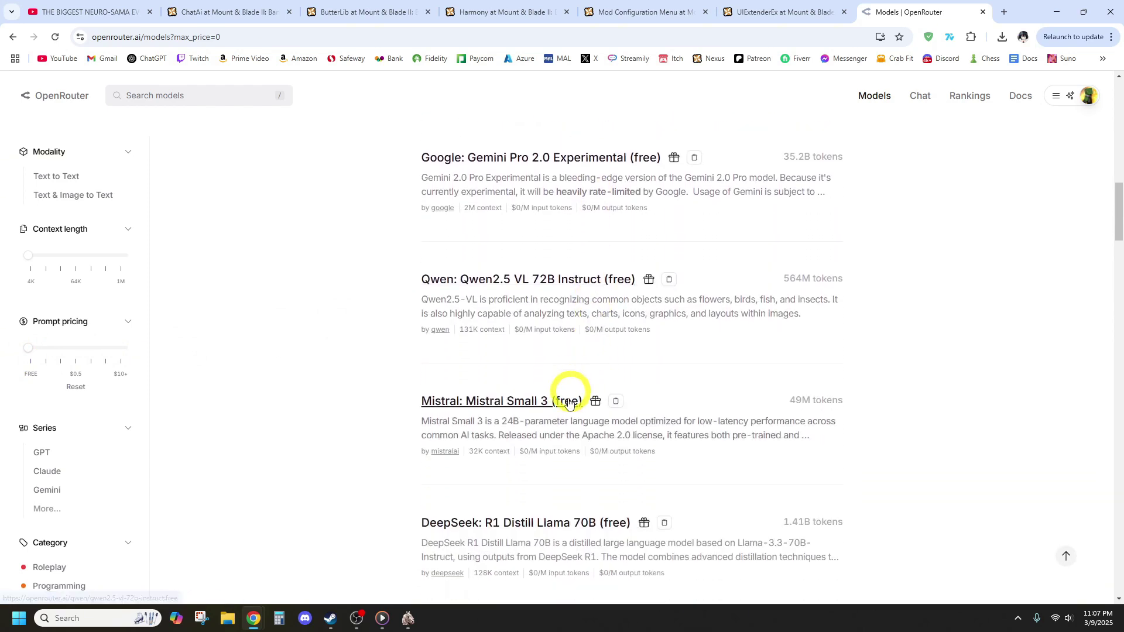
{"action": "left_click", "coordinate": [568, 402]}
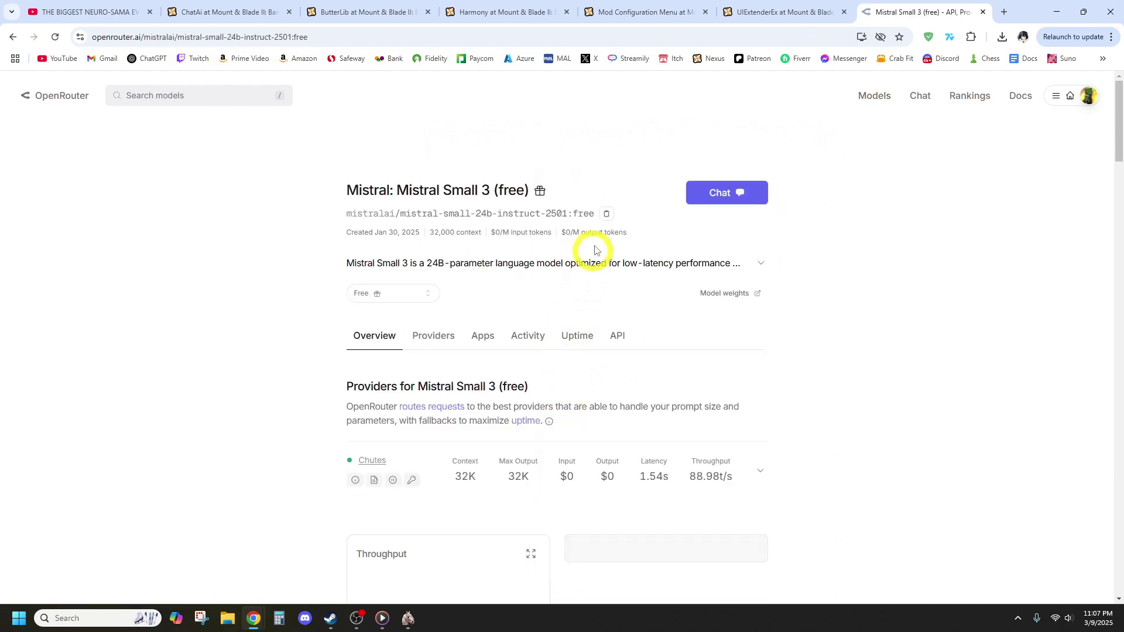
{"action": "left_click", "coordinate": [607, 217]}
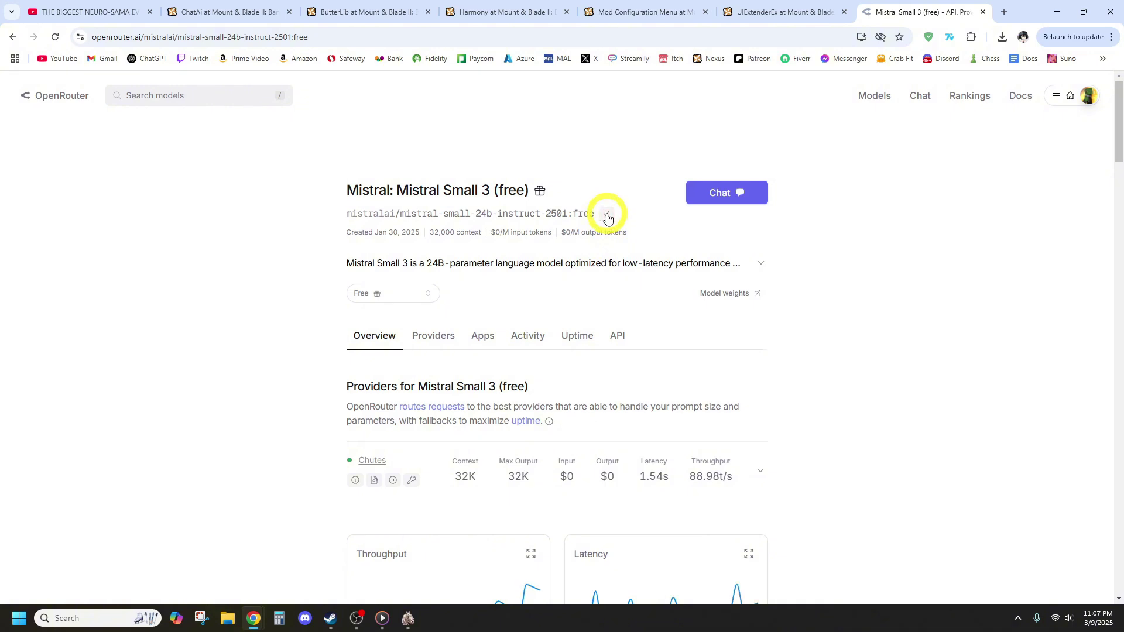
{"action": "left_click", "coordinate": [408, 618]}
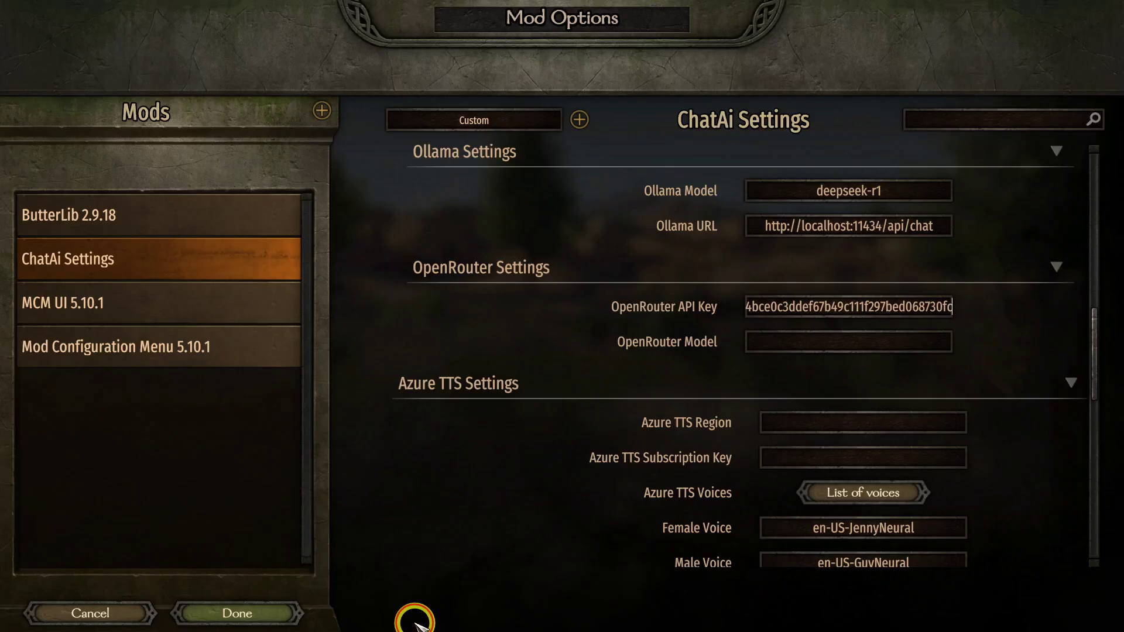
Paste the Mistral model ID into OpenRouter Model and save the mod settings
{"action": "left_click", "coordinate": [800, 344]}
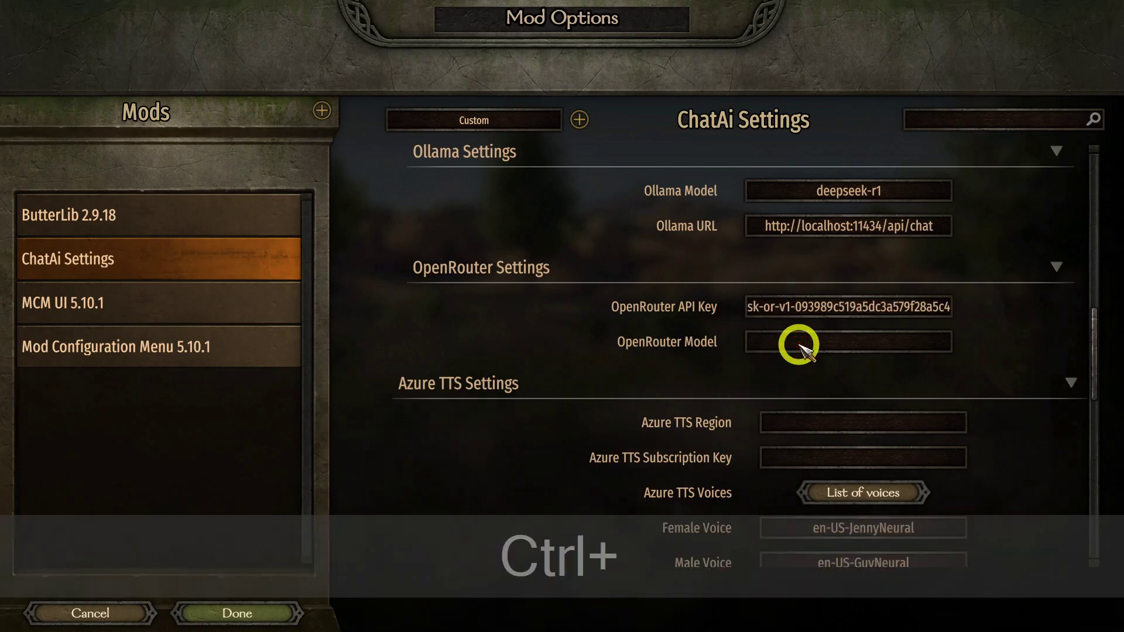
{"action": "key", "text": "ctrl+v"}
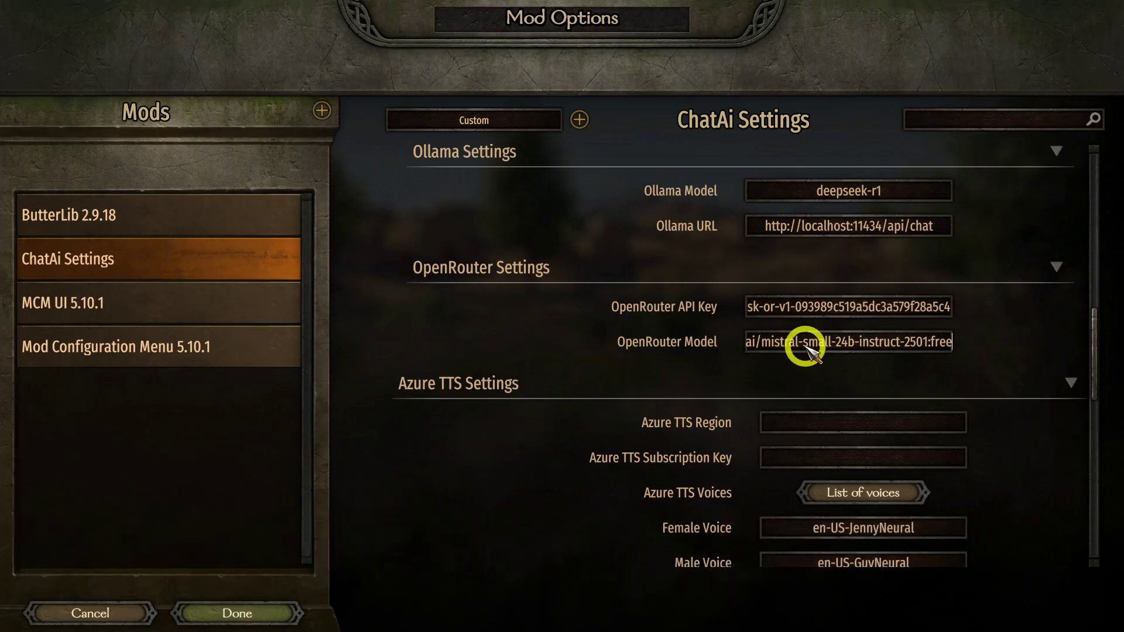
{"action": "left_click", "coordinate": [262, 610]}
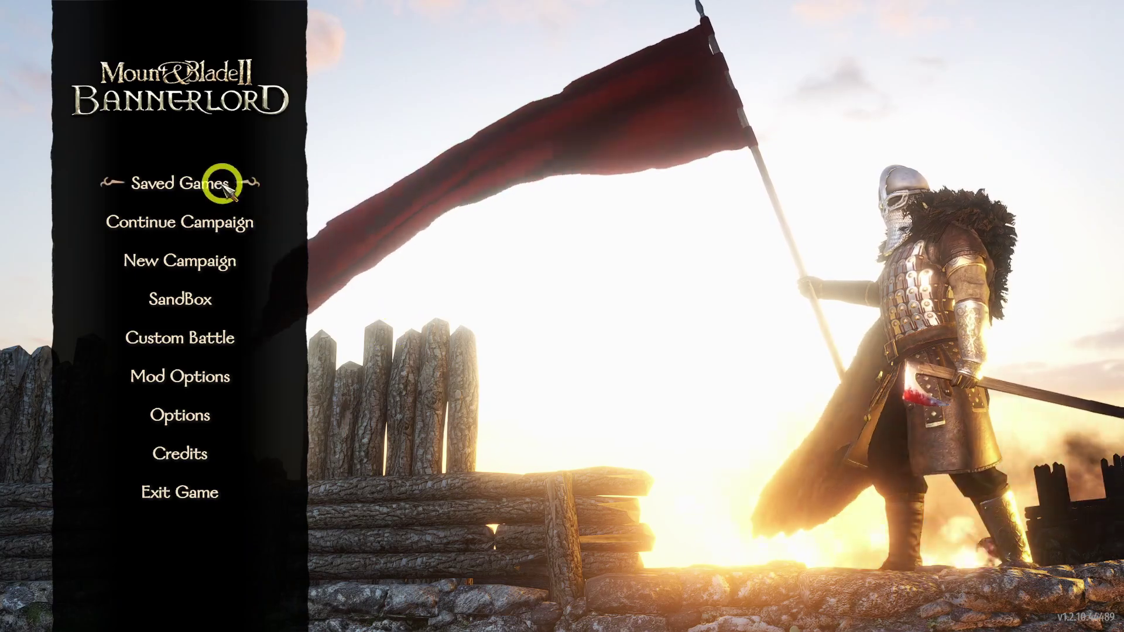
Load the 'New mod test' save and approach Empress Rhagaea's party
{"action": "left_click", "coordinate": [212, 186]}
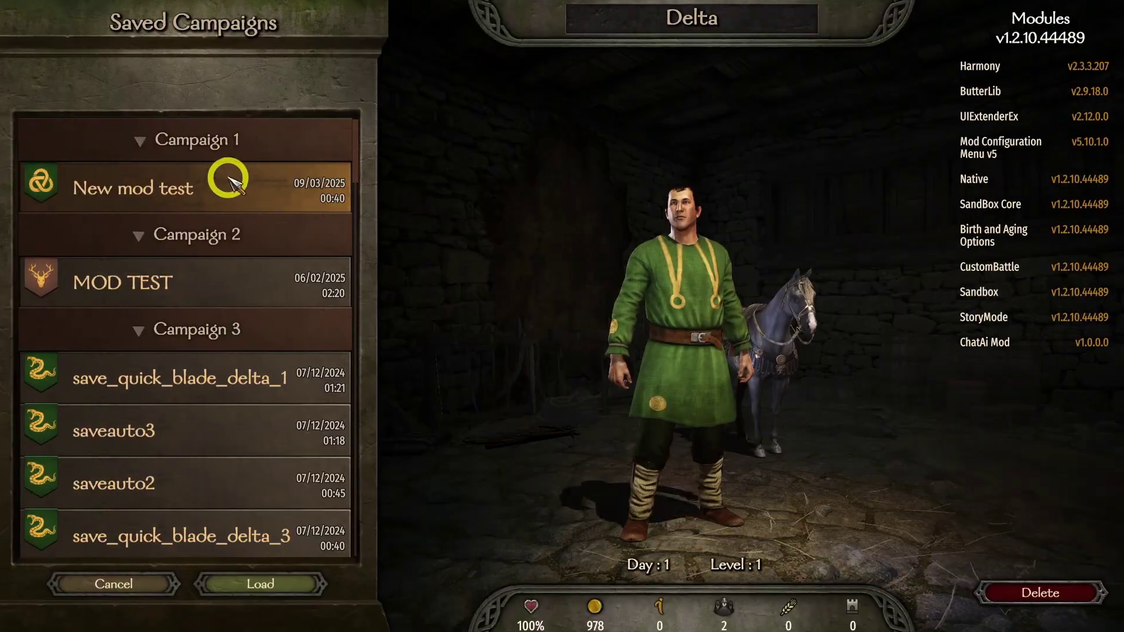
{"action": "left_click", "coordinate": [269, 584]}
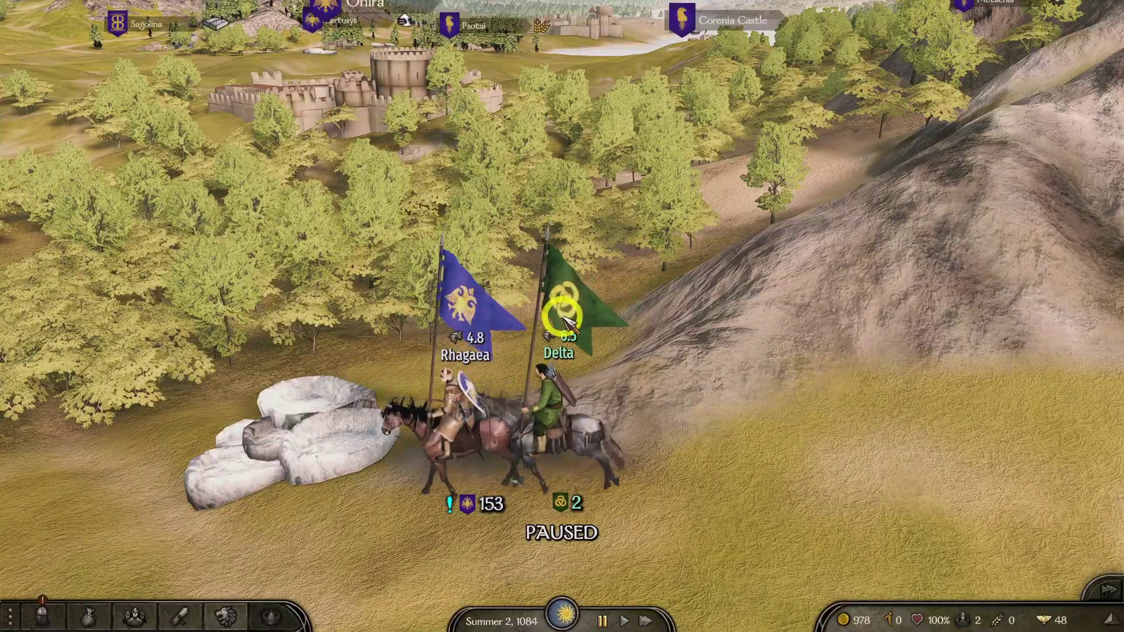
{"action": "left_click", "coordinate": [477, 425]}
Send Empress Rhagaea the chat message 'hello! Tell me about yourself'
{"action": "left_click", "coordinate": [480, 418]}
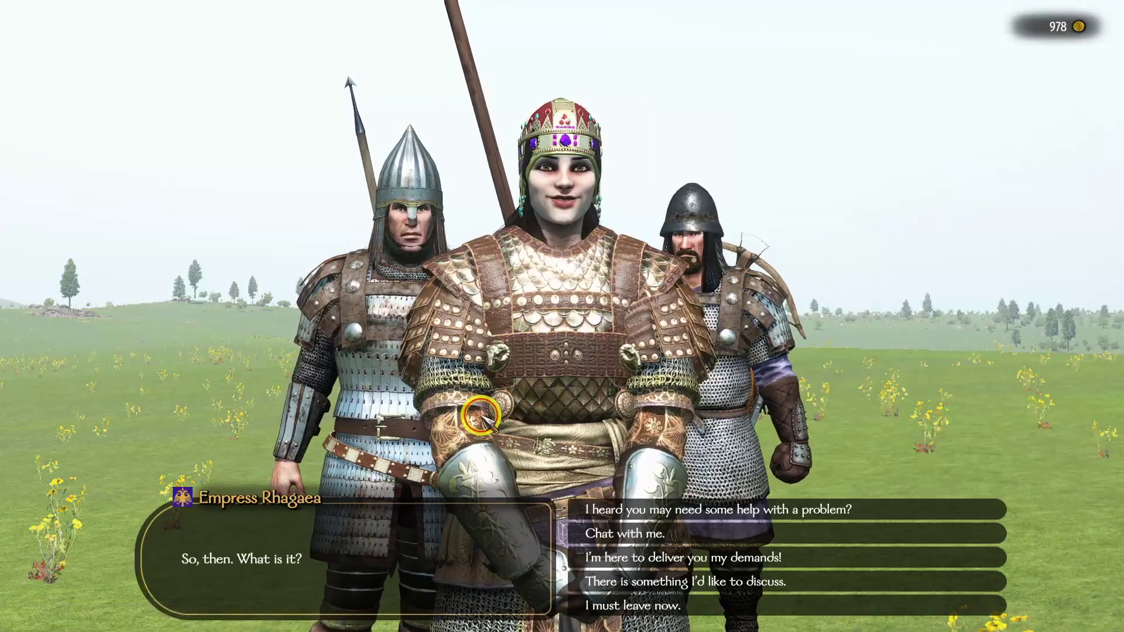
{"action": "left_click", "coordinate": [630, 543]}
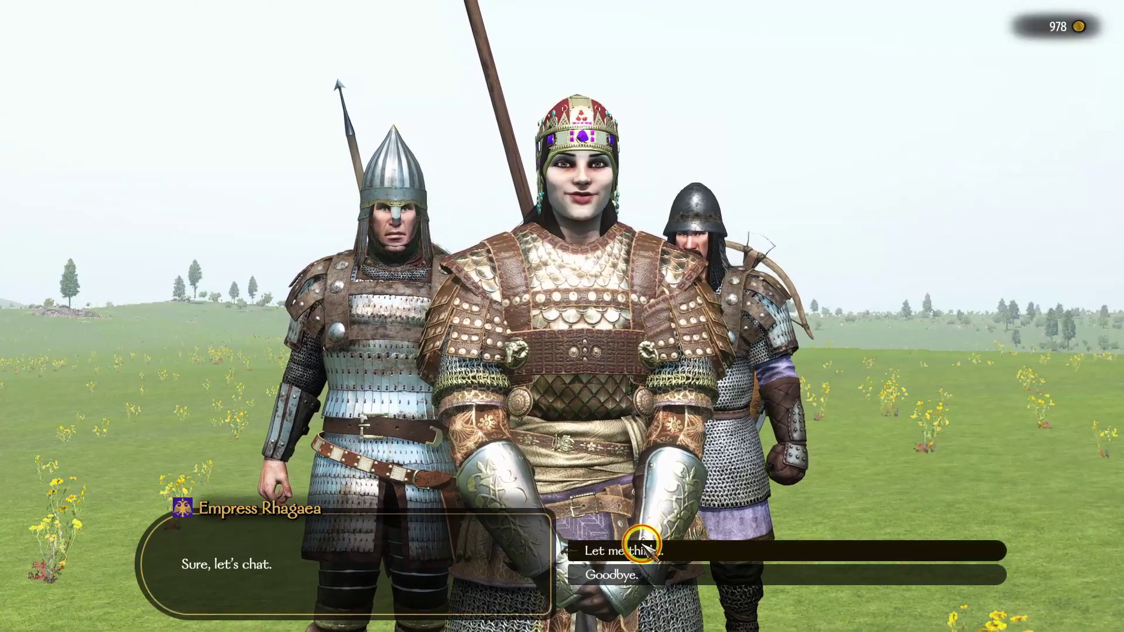
{"action": "left_click", "coordinate": [642, 545]}
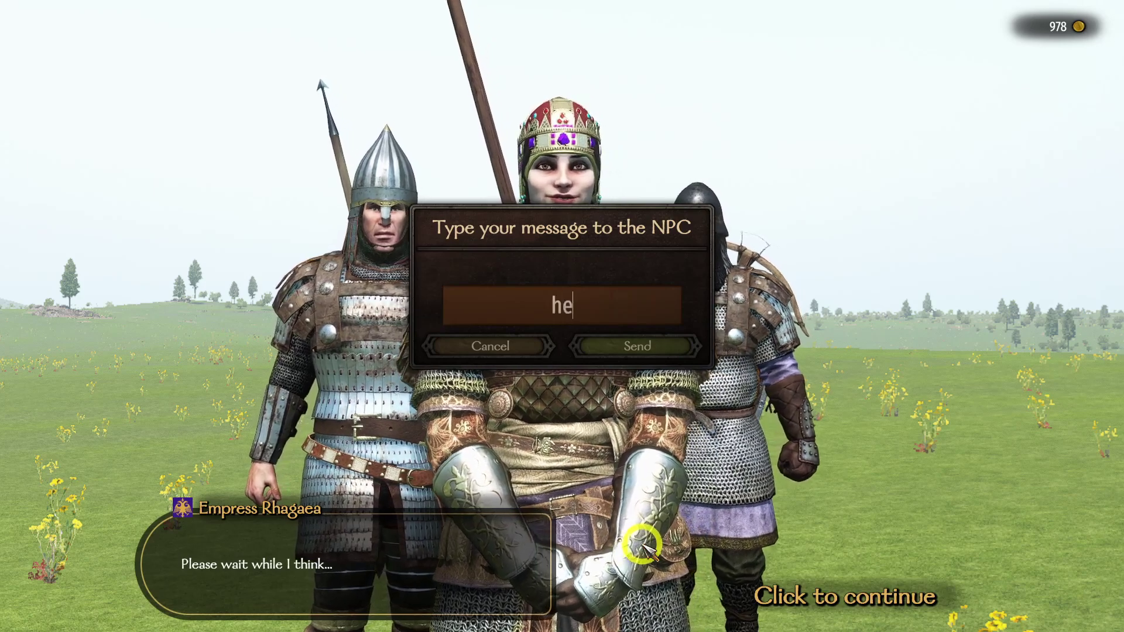
{"action": "type", "text": "hello!"}
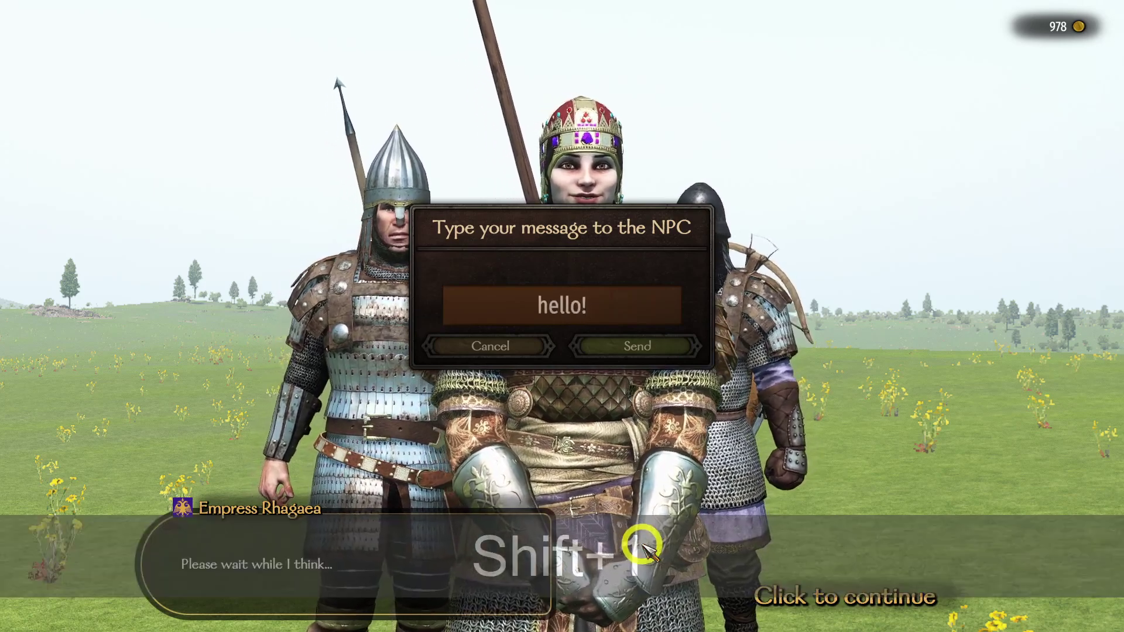
{"action": "type", "text": " Test"}
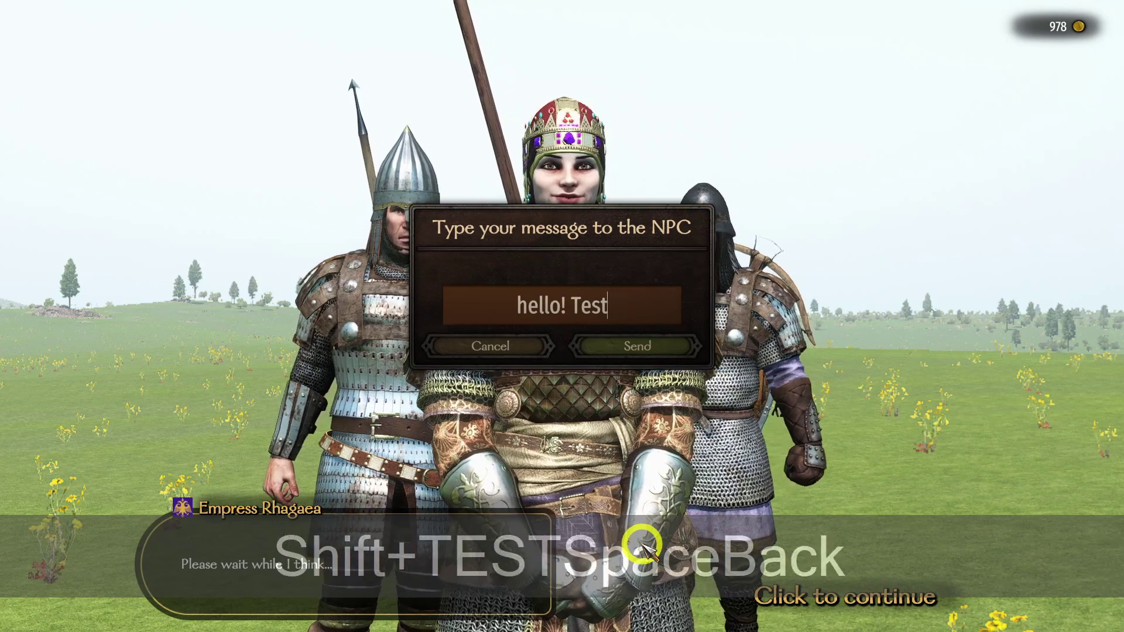
{"action": "key", "text": "BackSpace"}
{"action": "key", "text": "BackSpace"}
{"action": "type", "text": "ll me ab"}
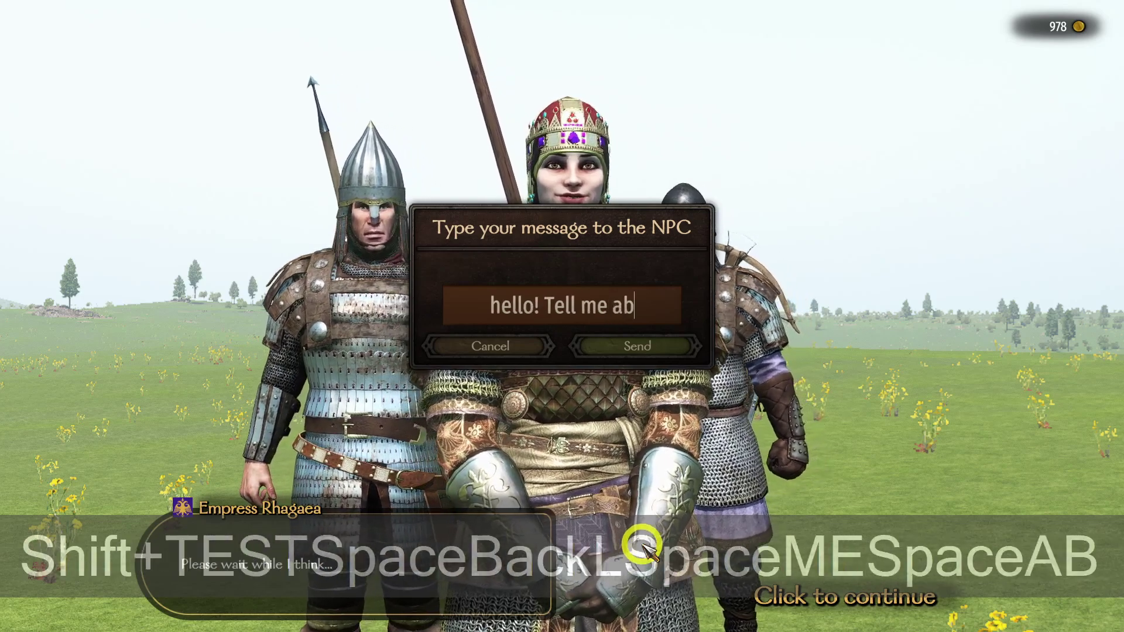
{"action": "type", "text": "out yo"}
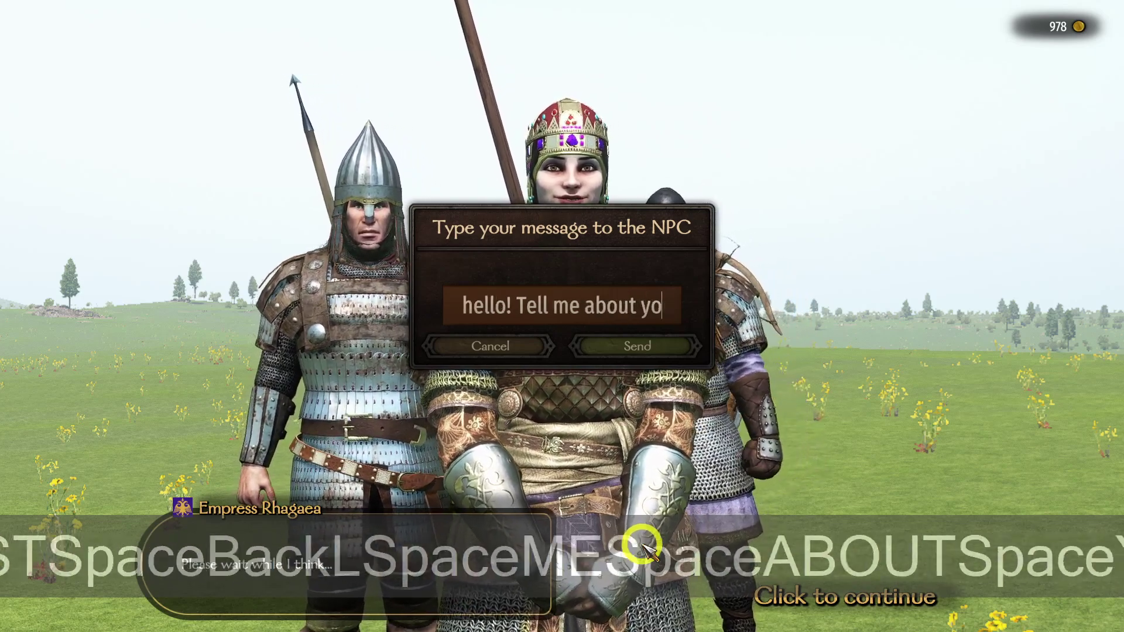
{"action": "type", "text": "urself"}
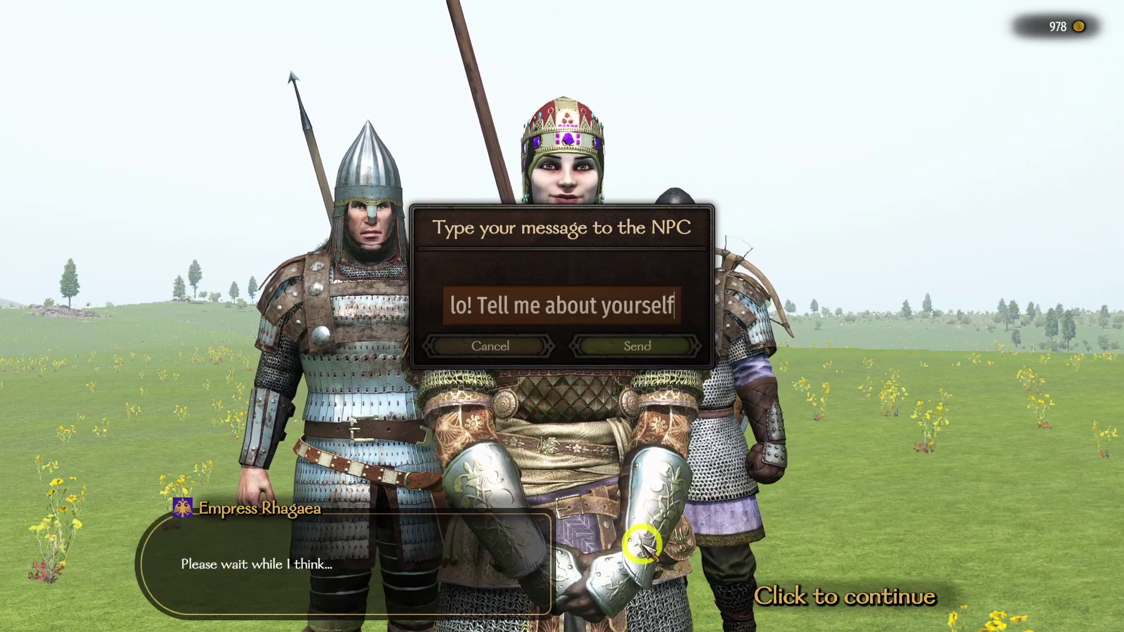
{"action": "key", "text": "Return"}
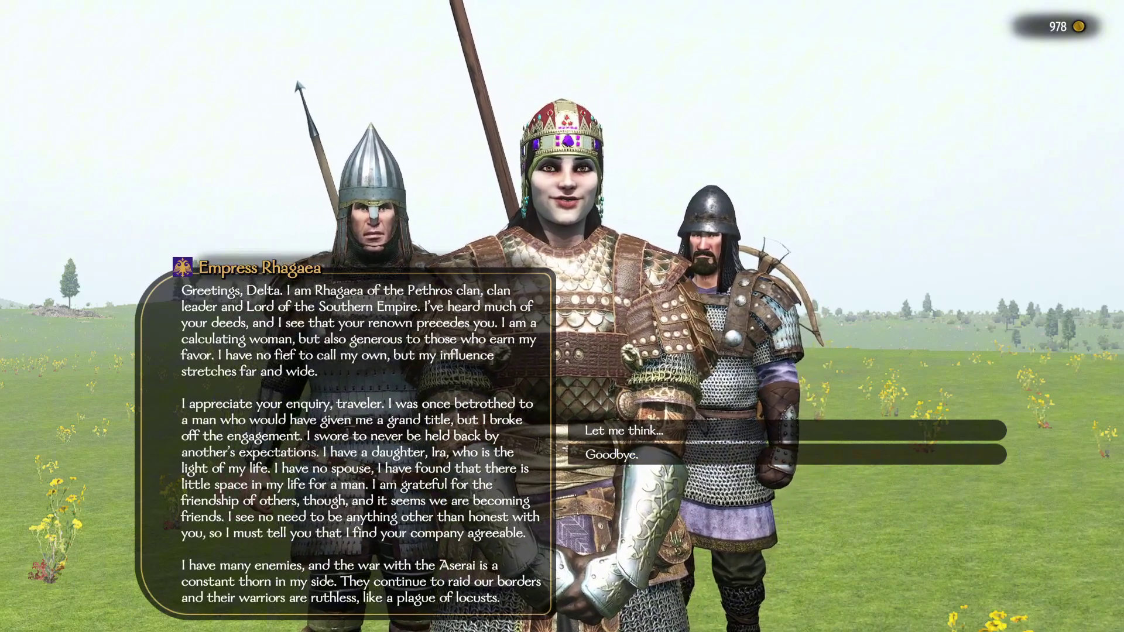
End the chat with Goodbye and leave the conversation for the campaign map
{"action": "left_click", "coordinate": [715, 461]}
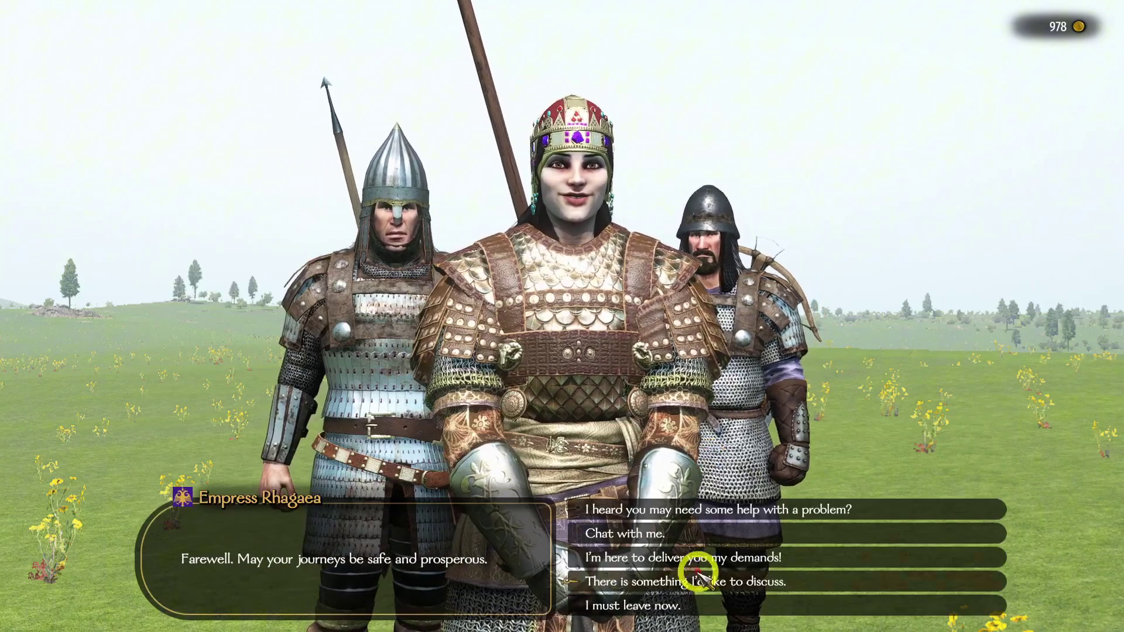
{"action": "left_click", "coordinate": [673, 607]}
{"action": "left_click", "coordinate": [673, 603]}
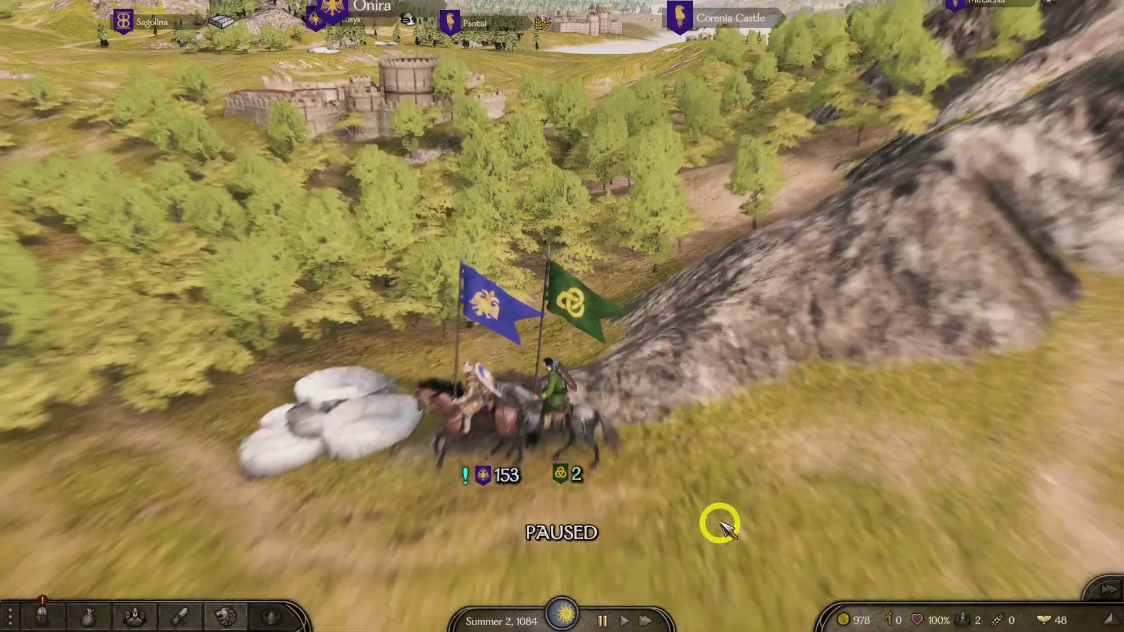